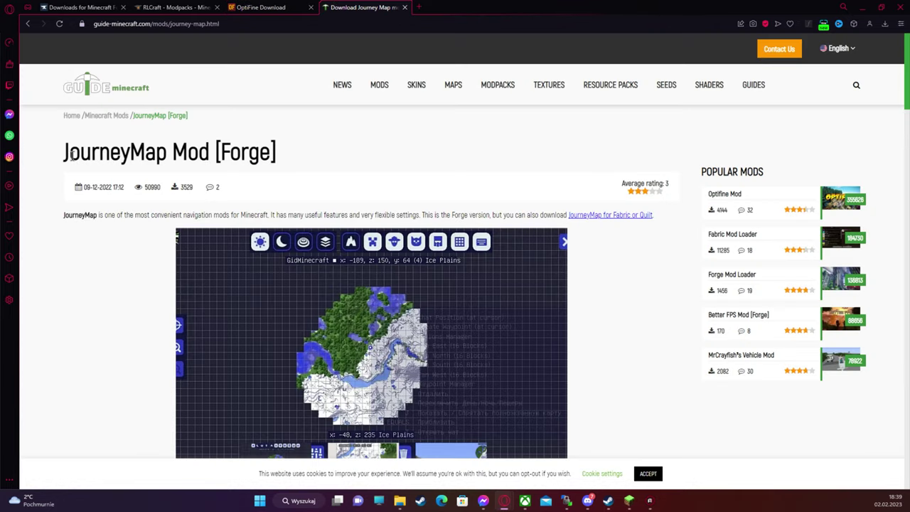
Step: Download the latest Minecraft Forge installer for 1.12.2 and save it in the desktop folder RLCRAFT MC - poradnik
click(79, 7)
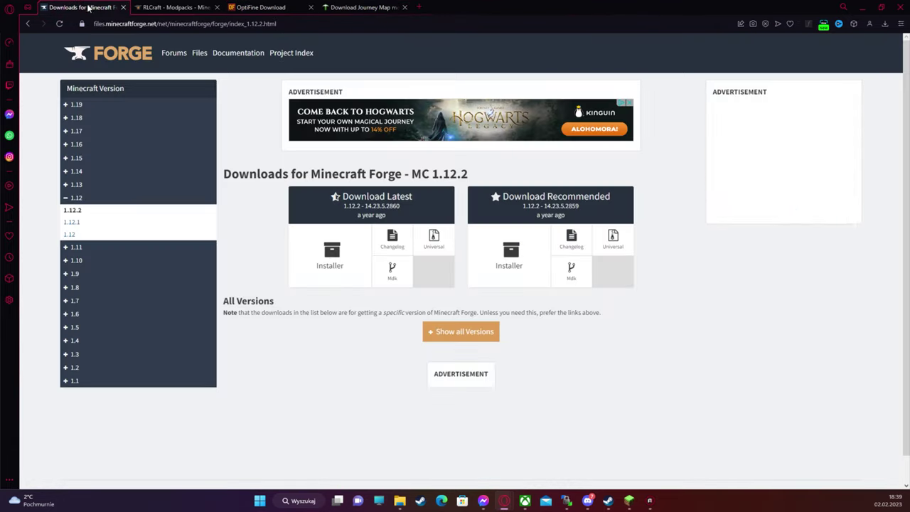
click(344, 272)
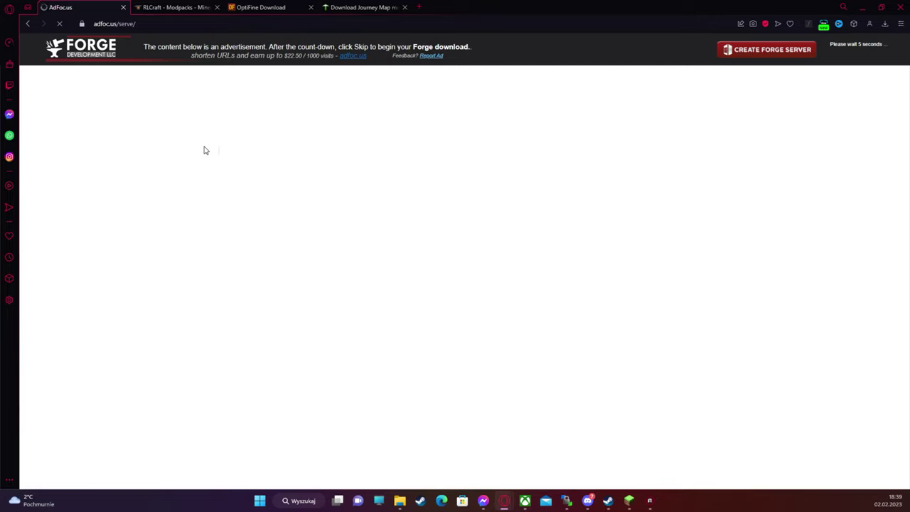
click(170, 7)
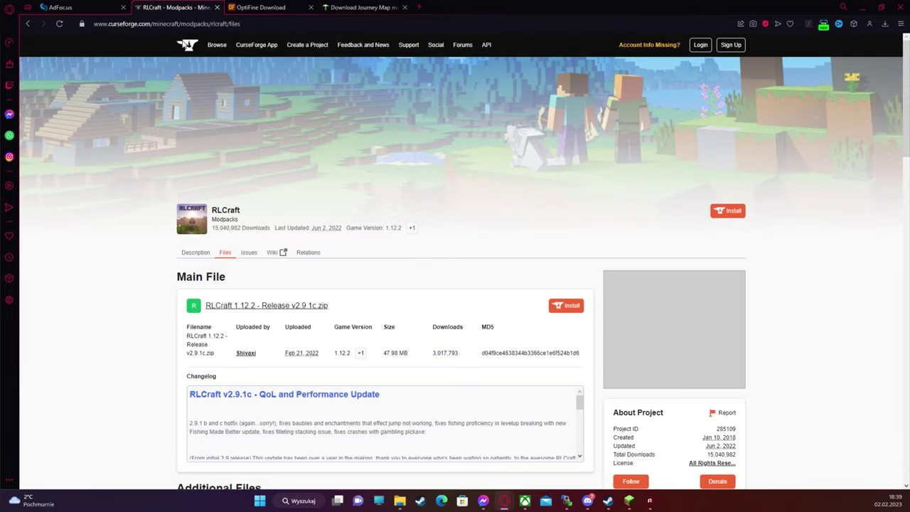
scroll(291, 303, down, 3)
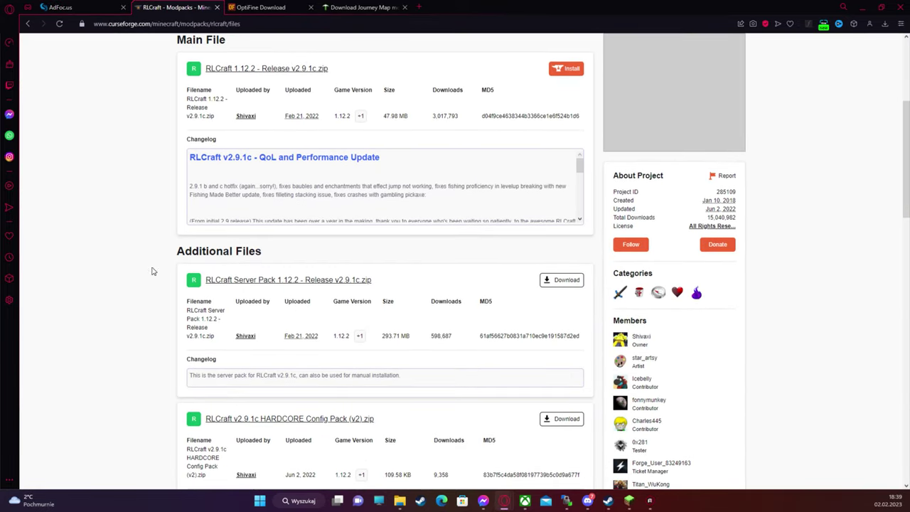
scroll(129, 268, down, 1)
click(44, 6)
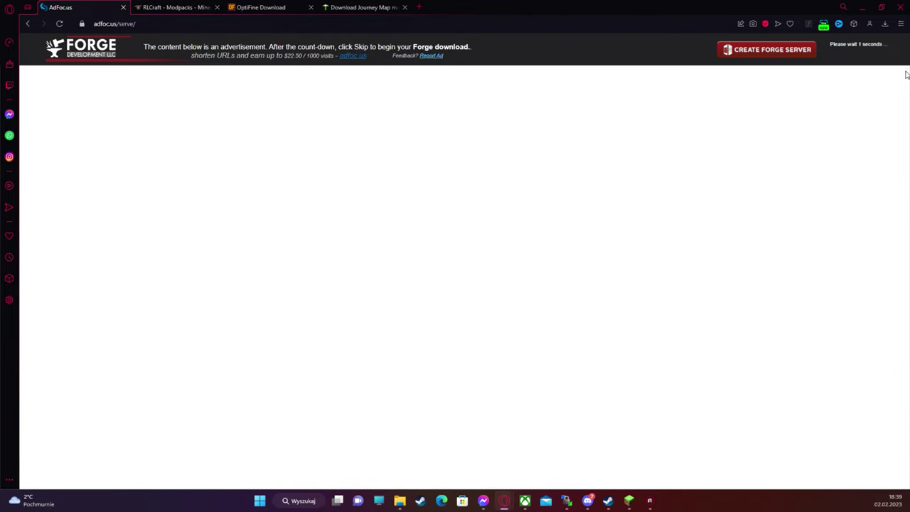
click(854, 50)
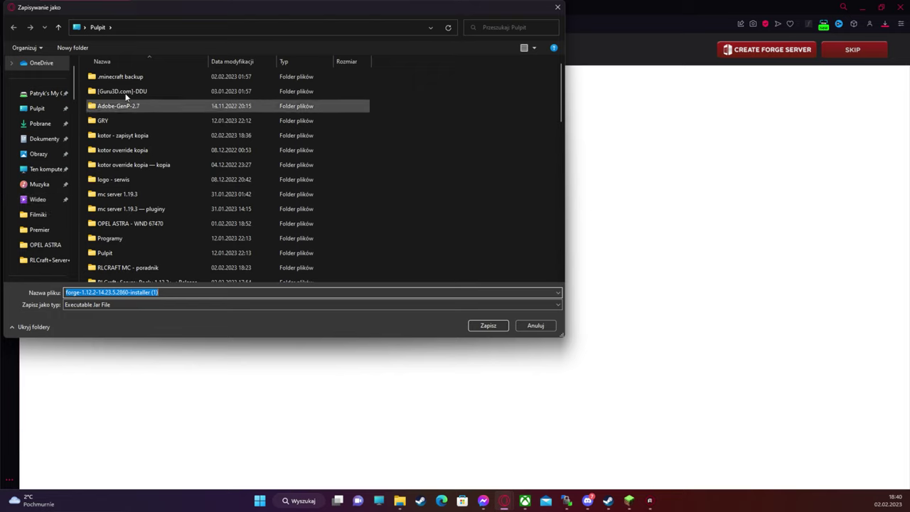
double_click(258, 268)
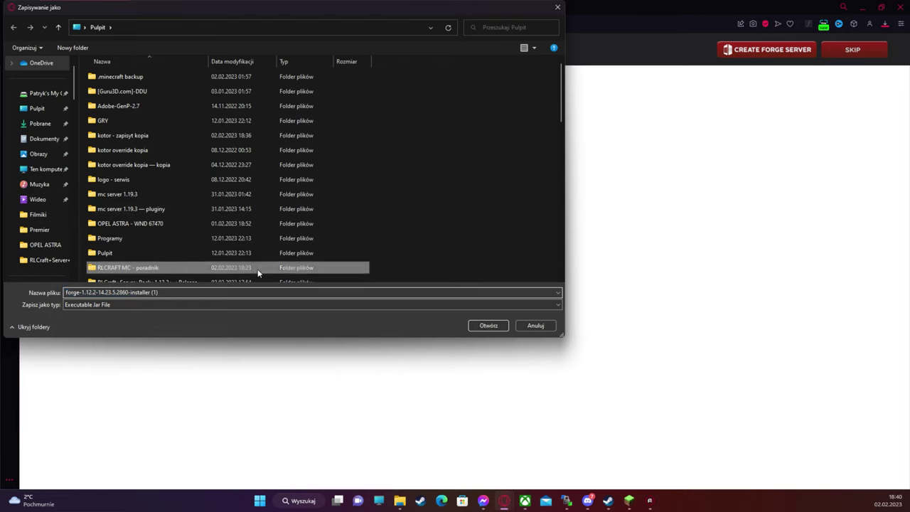
click(486, 325)
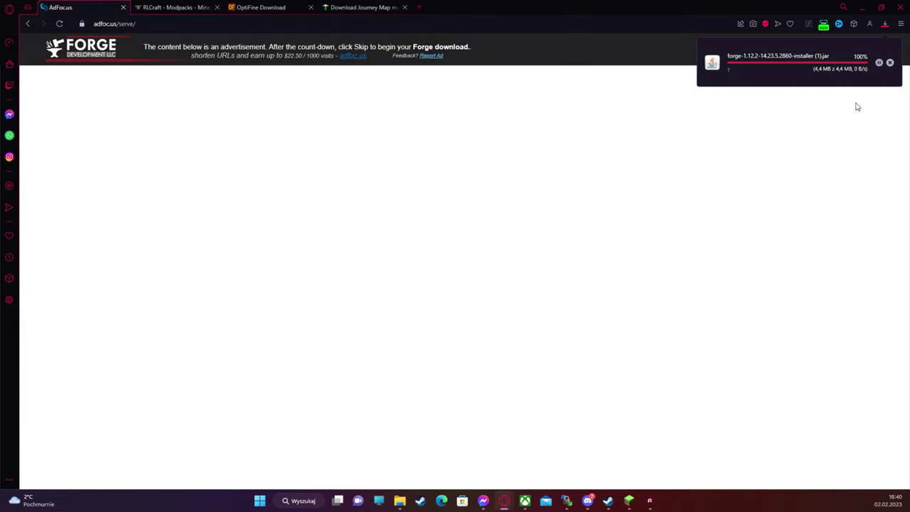
click(593, 452)
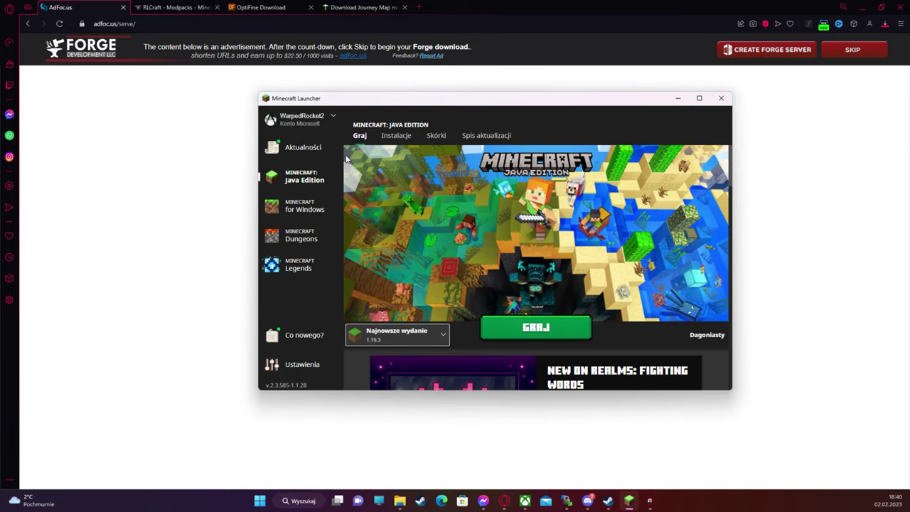
click(679, 99)
click(885, 25)
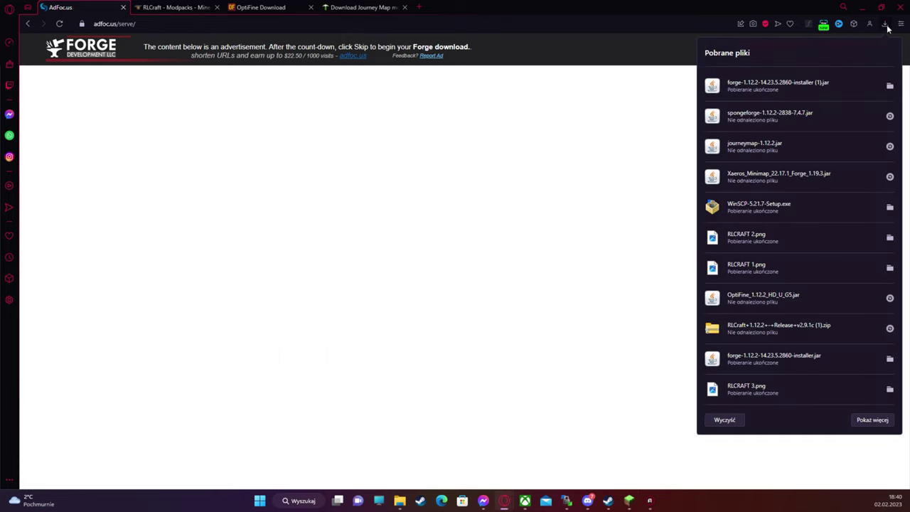
click(327, 90)
Step: Download the RLCraft Server Pack 1.12.2 - Release v2.9.1c zip from the RLCraft files page on CurseForge
click(152, 8)
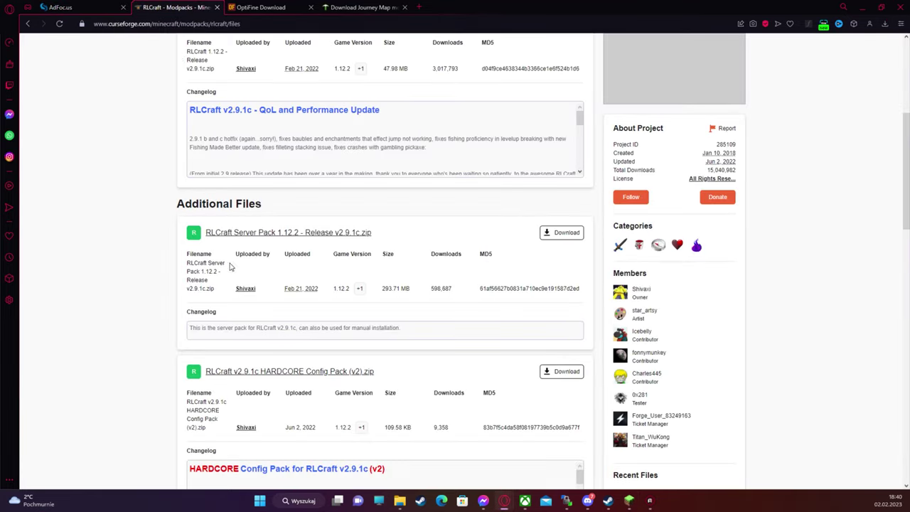
scroll(182, 279, up, 3)
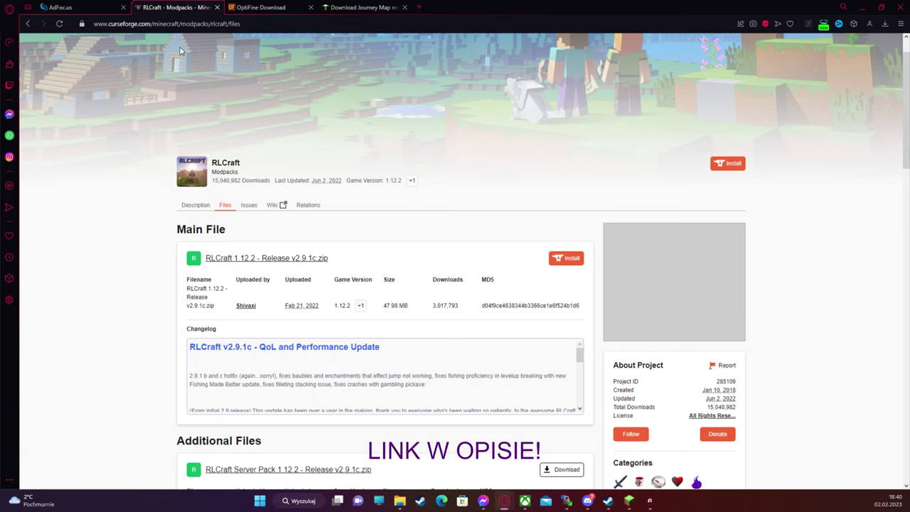
scroll(133, 199, down, 1)
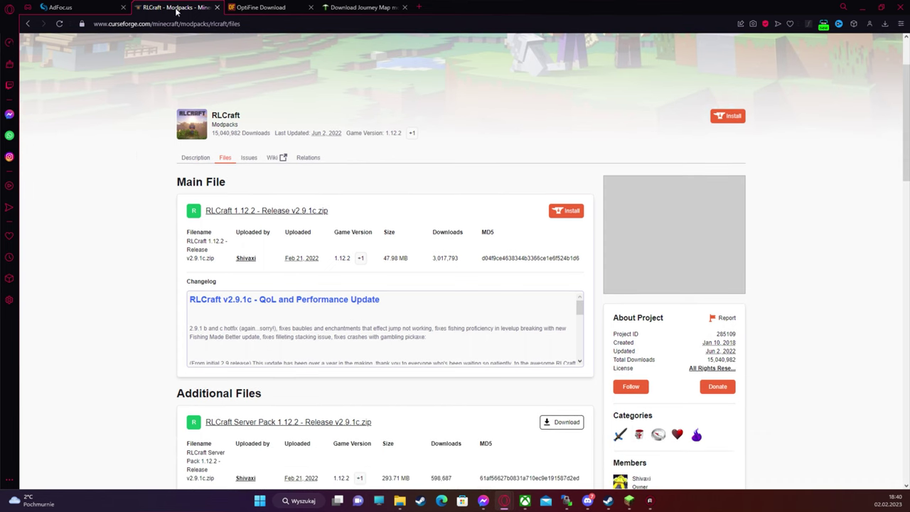
scroll(148, 166, up, 2)
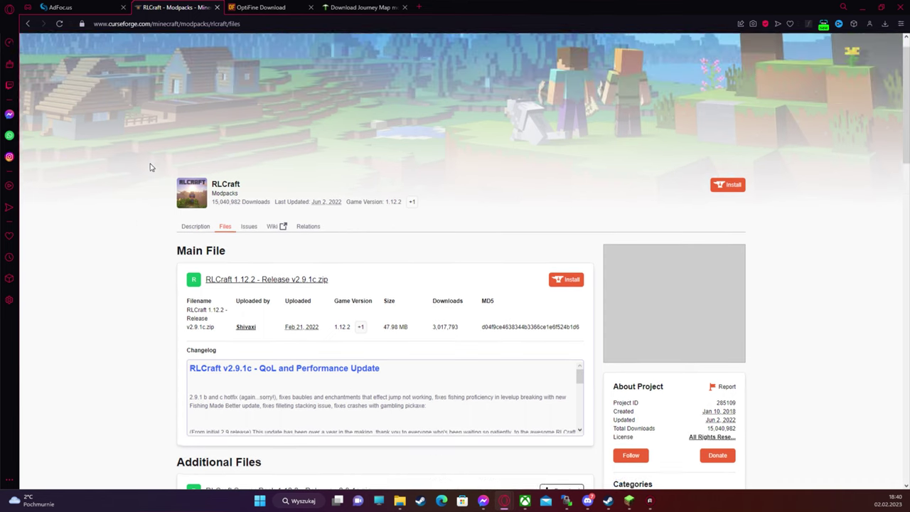
scroll(211, 220, down, 7)
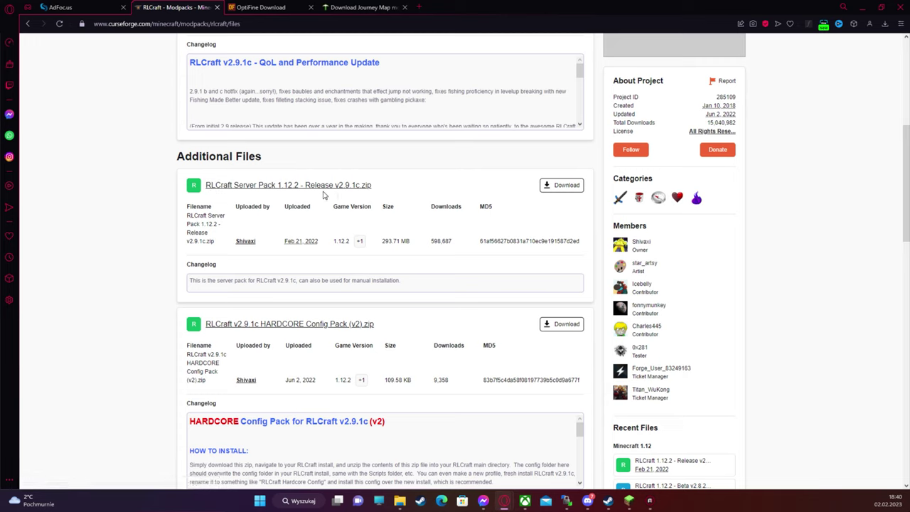
click(566, 186)
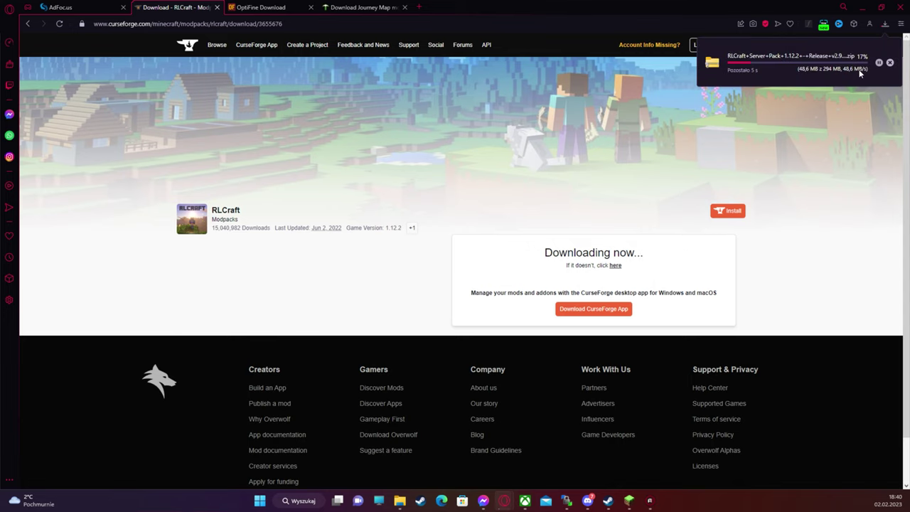
Step: Download OptiFine 1.12.2 HD U G5 and save it in the RLCRAFT MC - poradnik folder
click(270, 9)
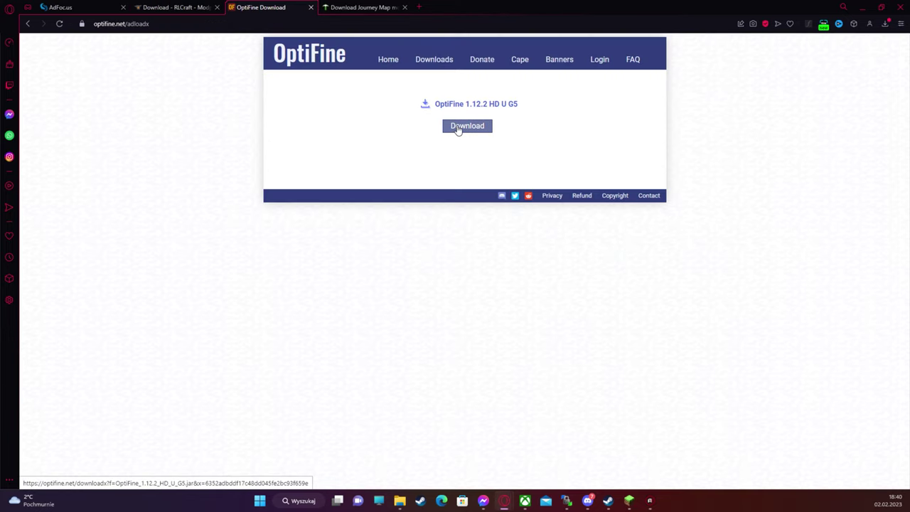
click(459, 128)
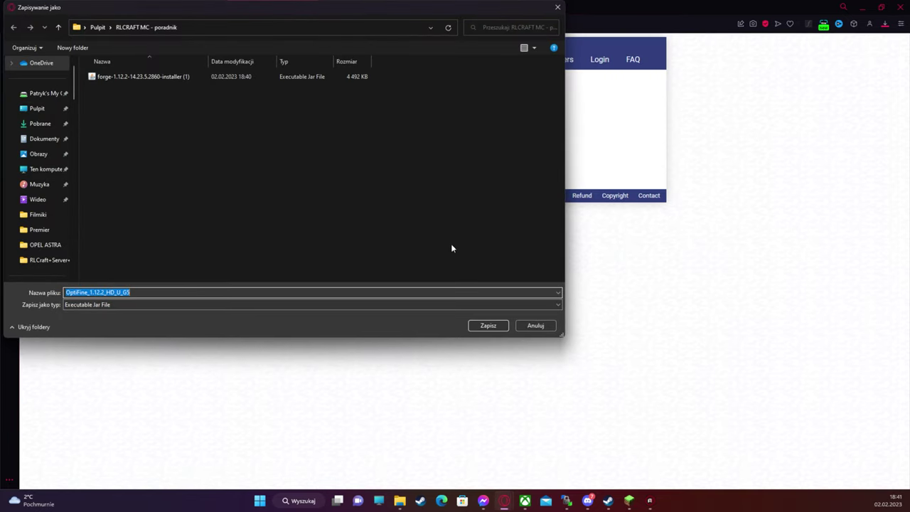
click(492, 328)
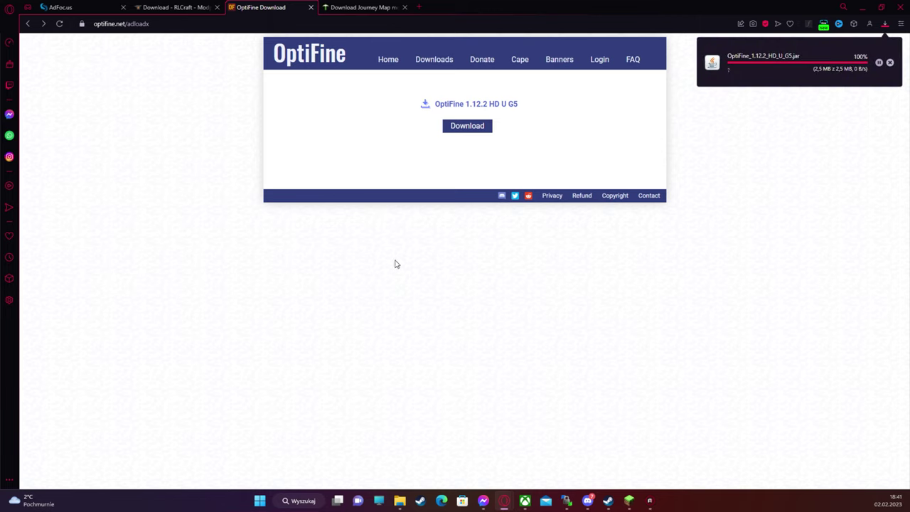
Step: Download the JourneyMap mod for Minecraft 1.12.2 and save it in the RLCRAFT MC - poradnik folder
click(386, 7)
scroll(211, 277, down, 3)
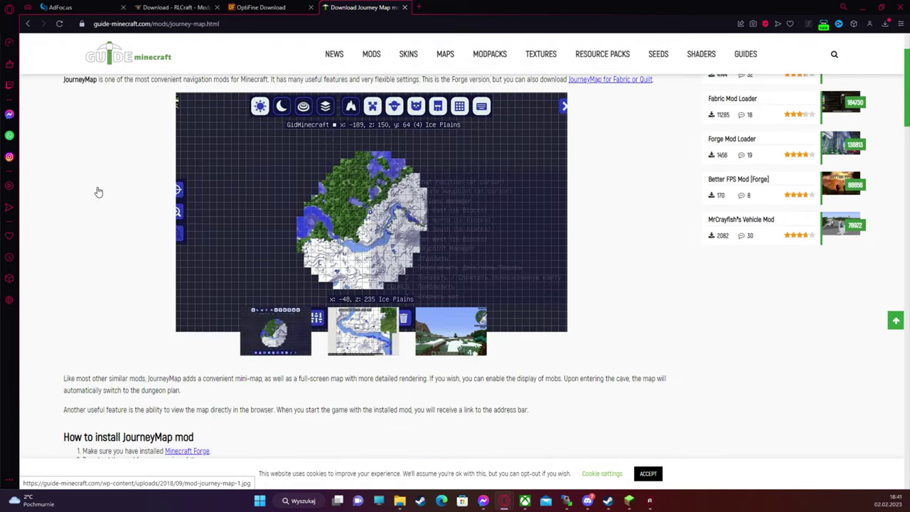
scroll(98, 195, up, 2)
scroll(103, 224, down, 10)
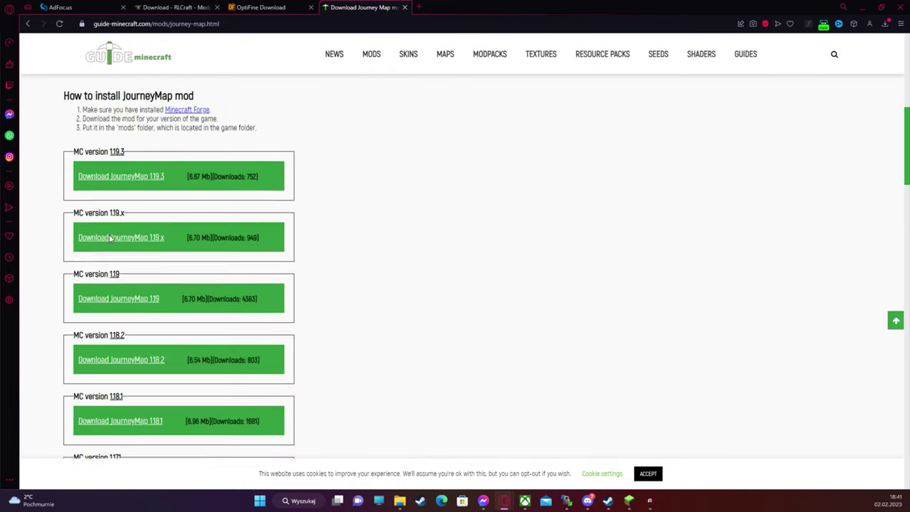
scroll(157, 316, down, 5)
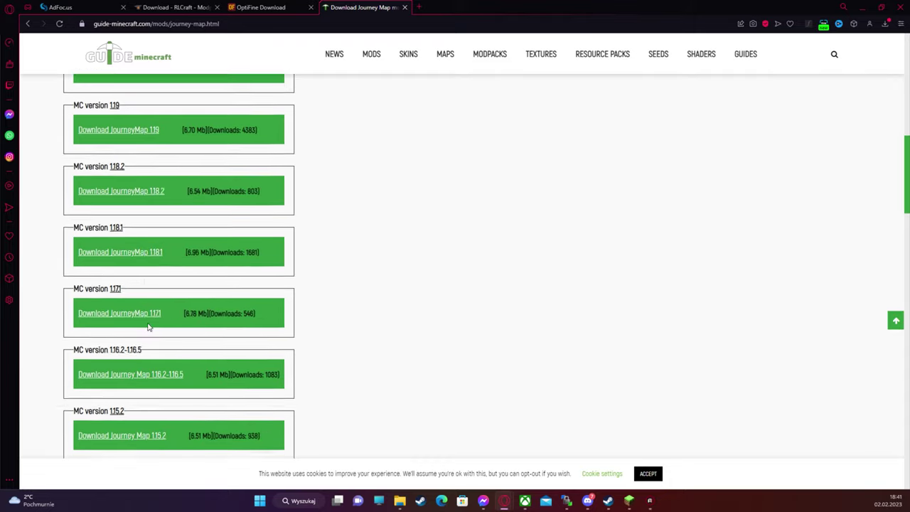
scroll(162, 319, down, 2)
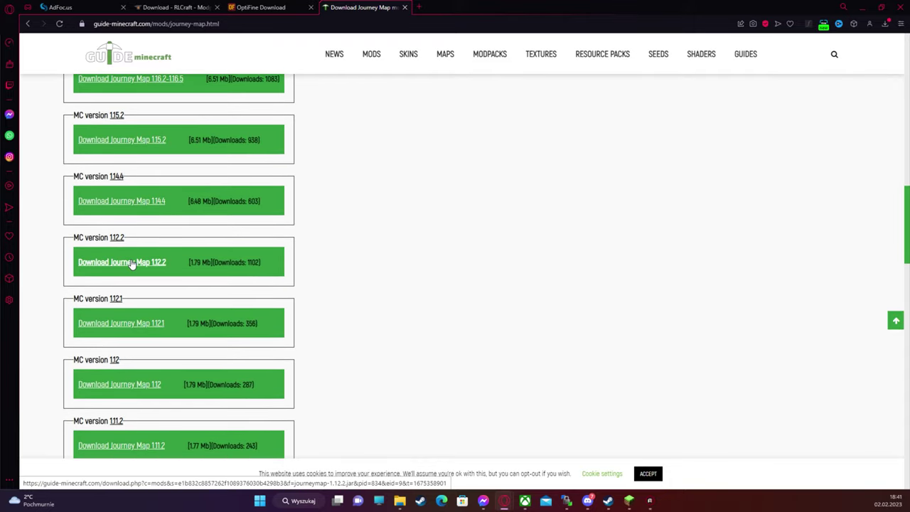
click(157, 262)
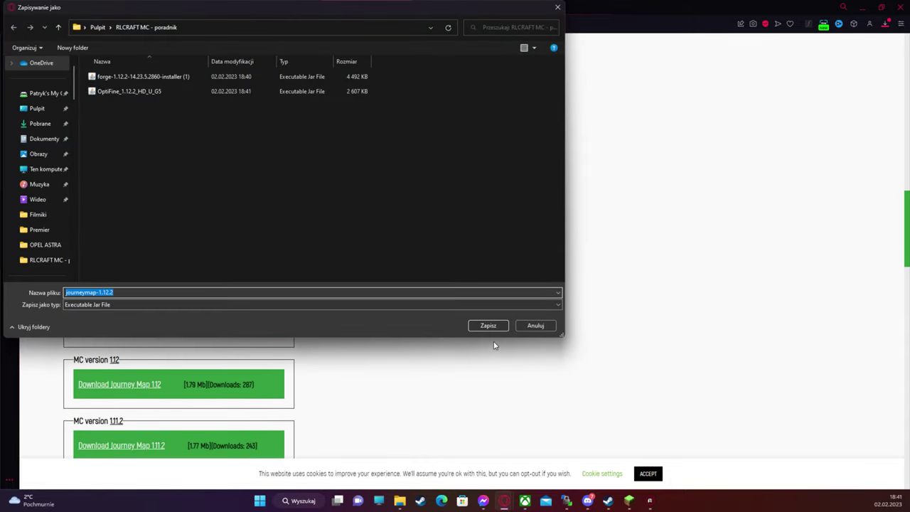
click(487, 325)
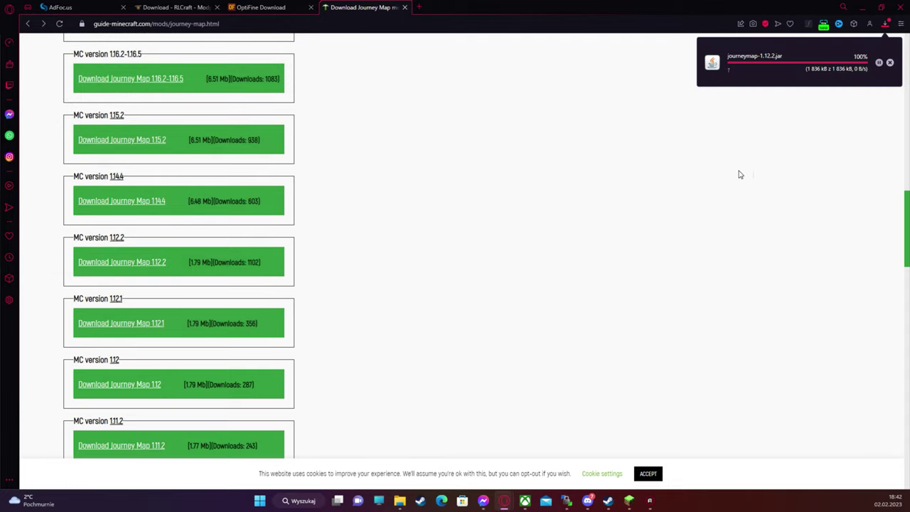
Step: Switch to the Minecraft Launcher and create a new Java Edition installation named rlcraft with version release 1.12.2
click(859, 12)
click(629, 500)
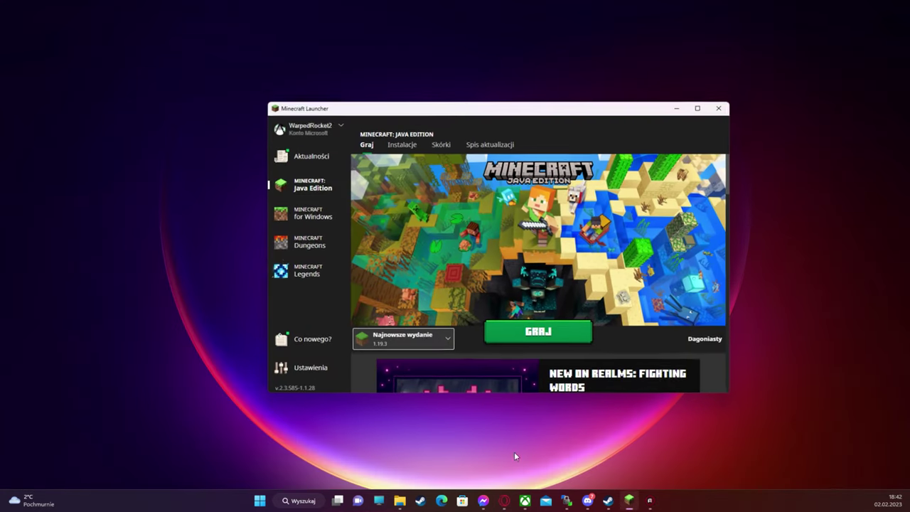
click(389, 138)
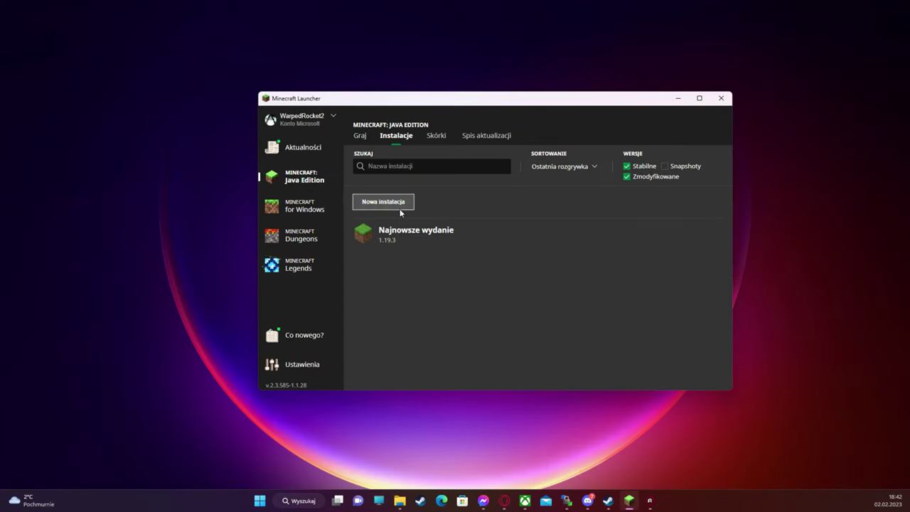
click(400, 211)
click(477, 198)
text(t)
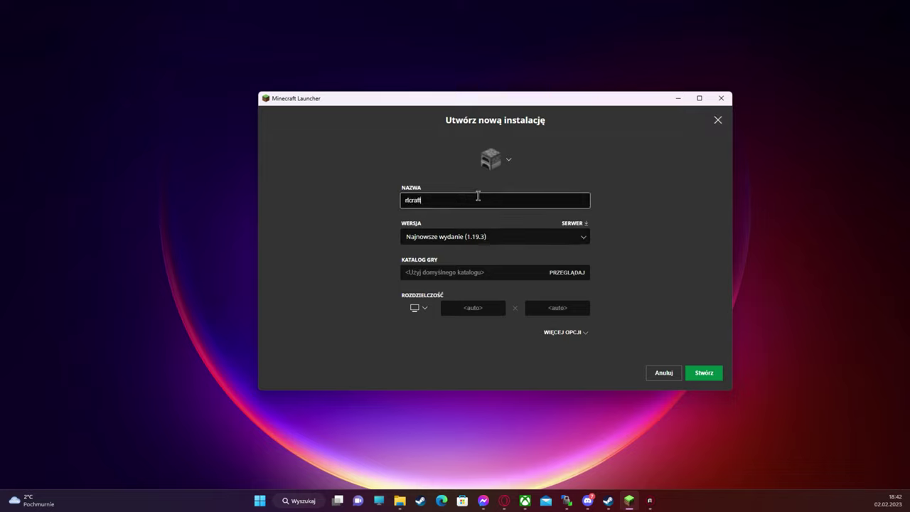
click(493, 241)
scroll(486, 284, down, 2)
text(1)
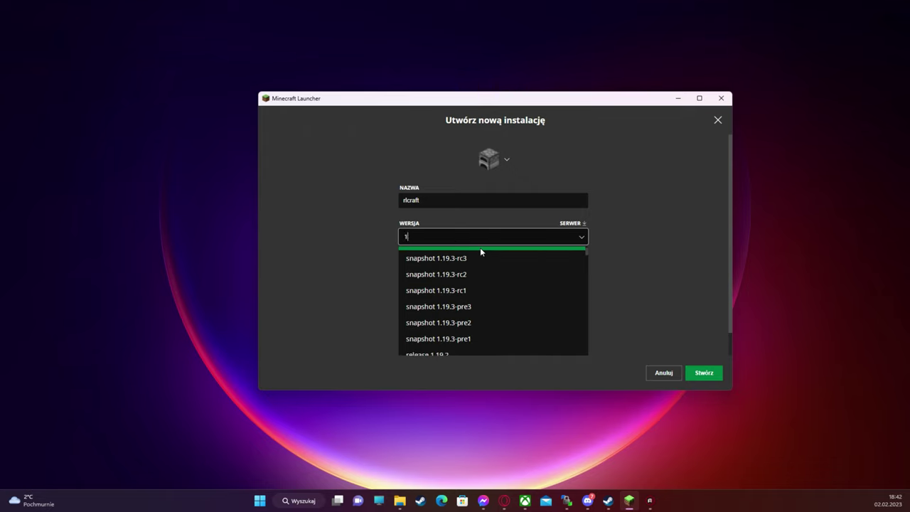
text(.12.2)
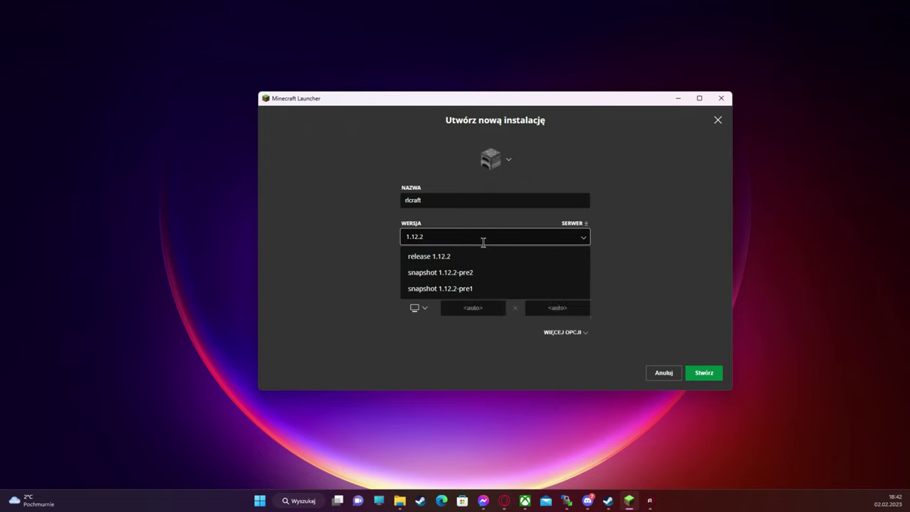
click(477, 257)
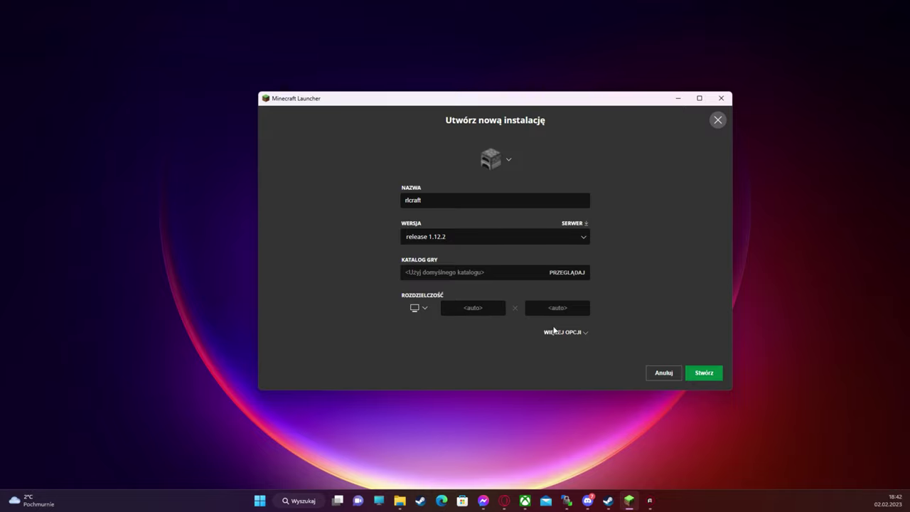
click(704, 372)
Step: Launch the rlcraft installation once, accepting the older-version warning, and quit the game from its main menu
click(666, 267)
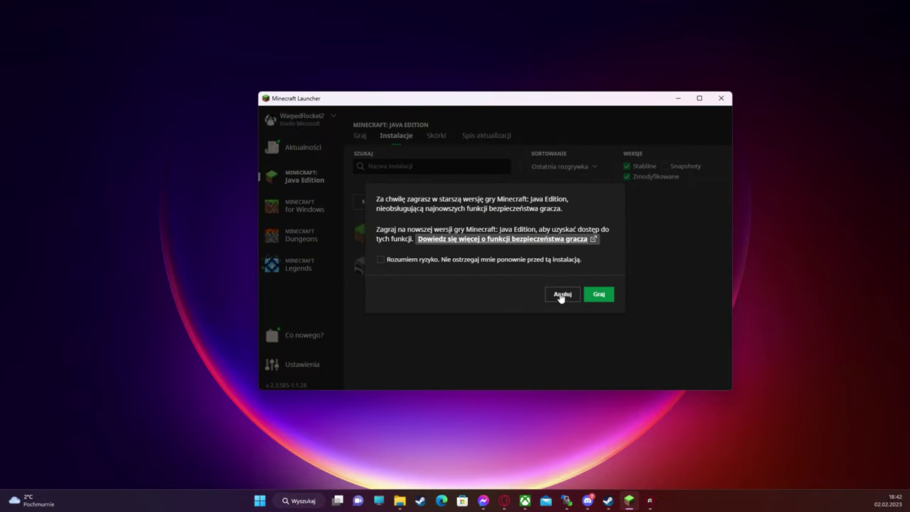
click(598, 292)
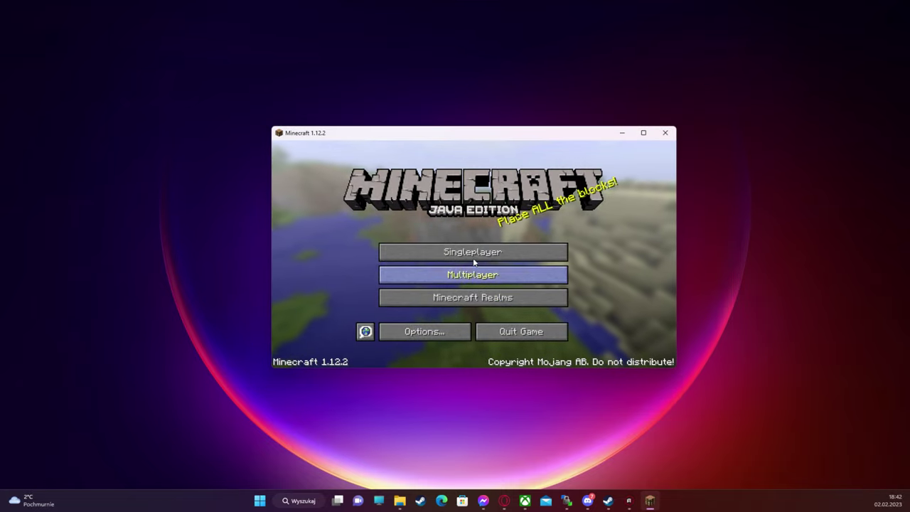
click(474, 258)
click(610, 354)
click(528, 333)
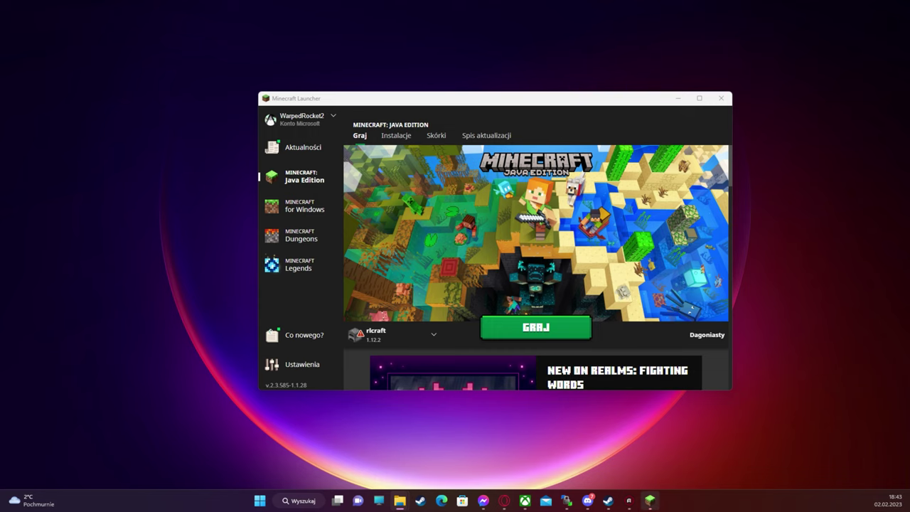
Step: Run the forge-1.12.2-14.23.5.2860 installer from the RLCRAFT MC - poradnik folder and install the Forge client into .minecraft
key(alt+Tab)
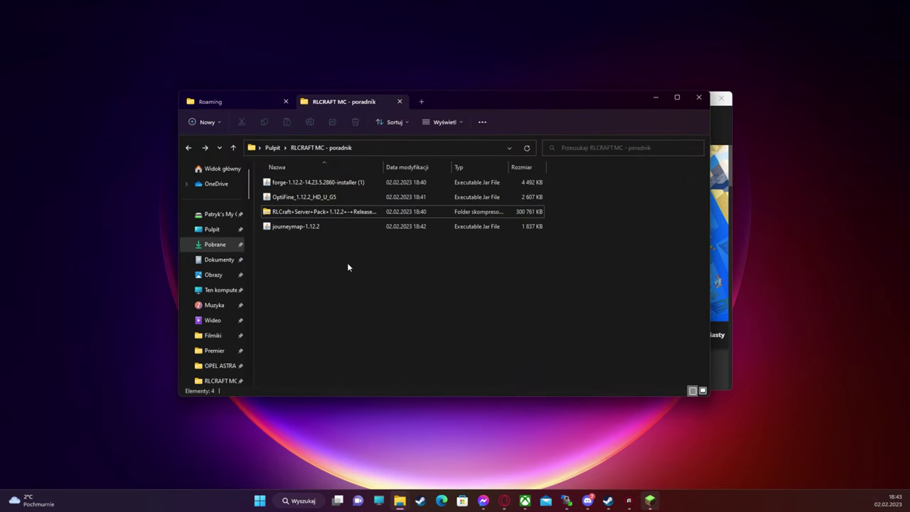
double_click(396, 183)
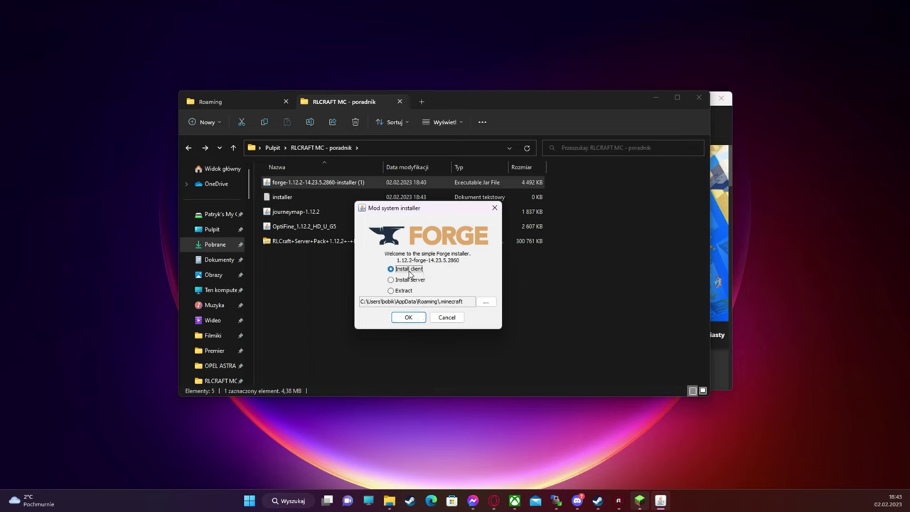
click(407, 317)
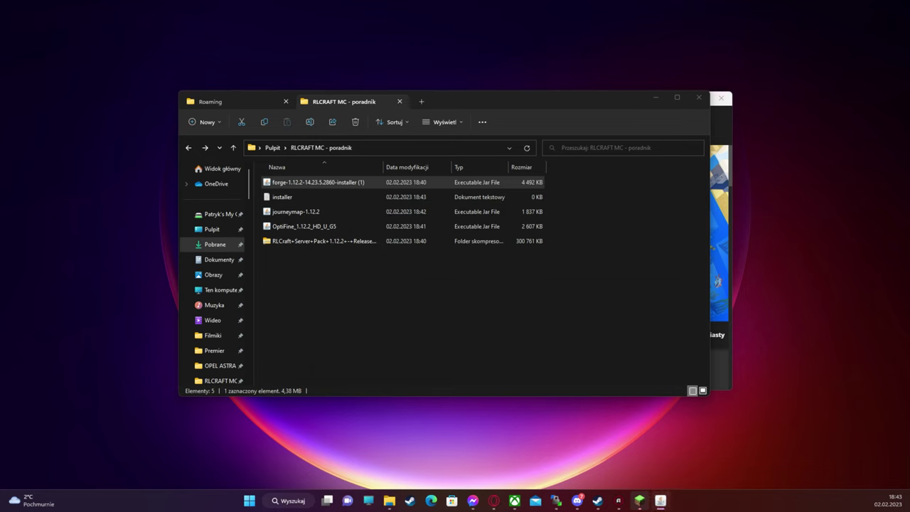
drag(335, 197, 507, 185)
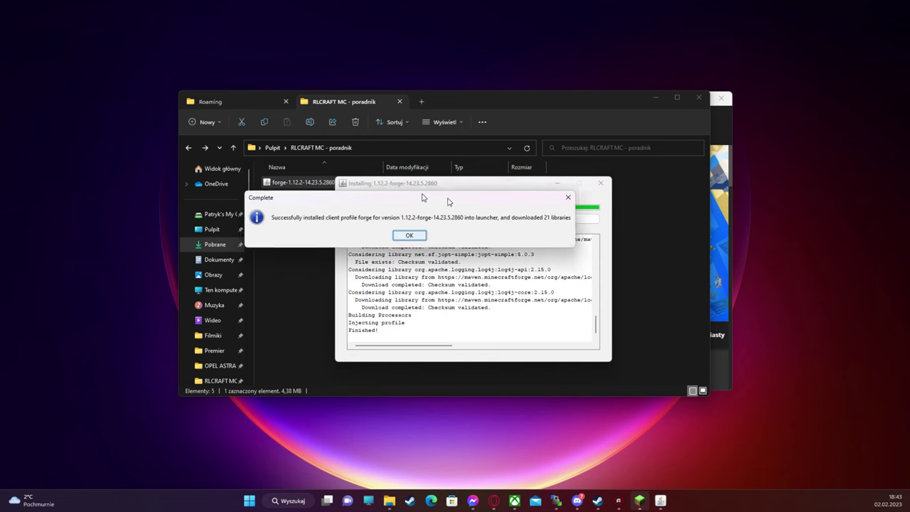
click(439, 240)
click(389, 299)
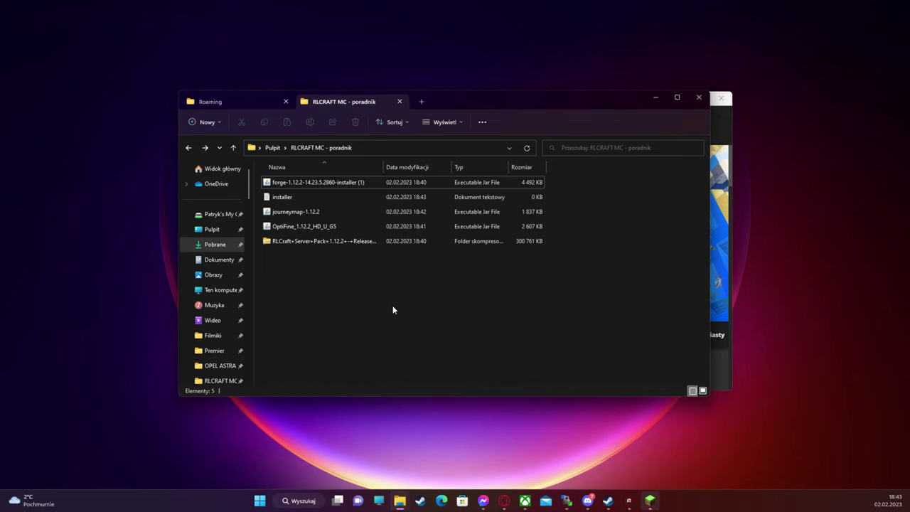
Step: Open the .minecraft folder inside the Roaming folder
click(344, 225)
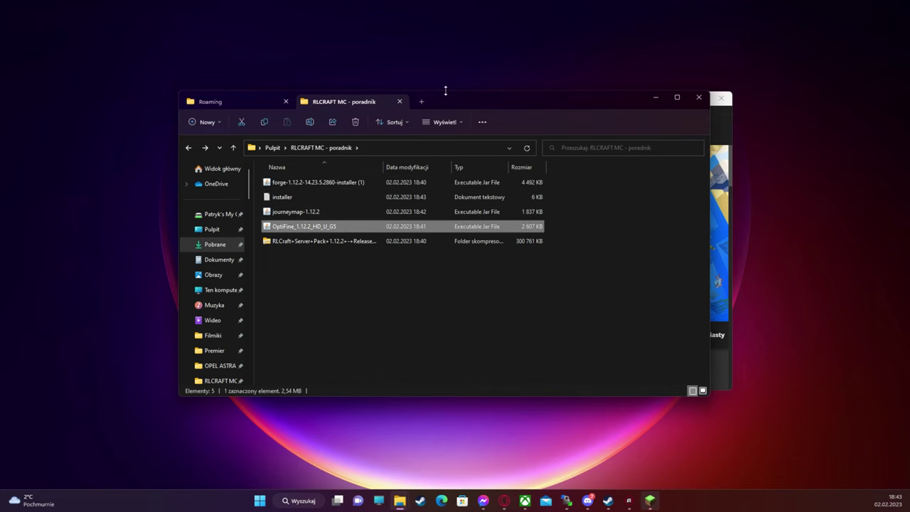
drag(449, 103, 492, 124)
click(266, 121)
double_click(371, 206)
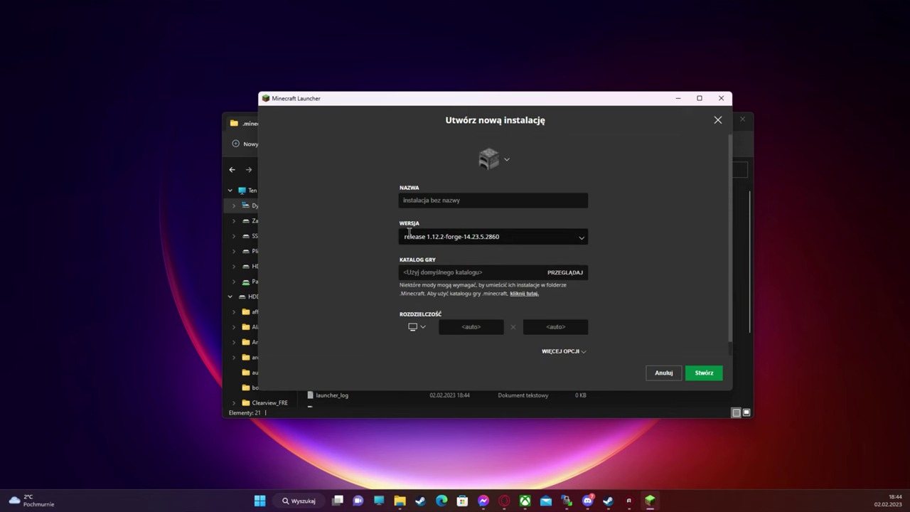
Step: Create an unnamed installation in the Minecraft Launcher with version release 1.12.2-forge-14.23.5.2860
click(547, 240)
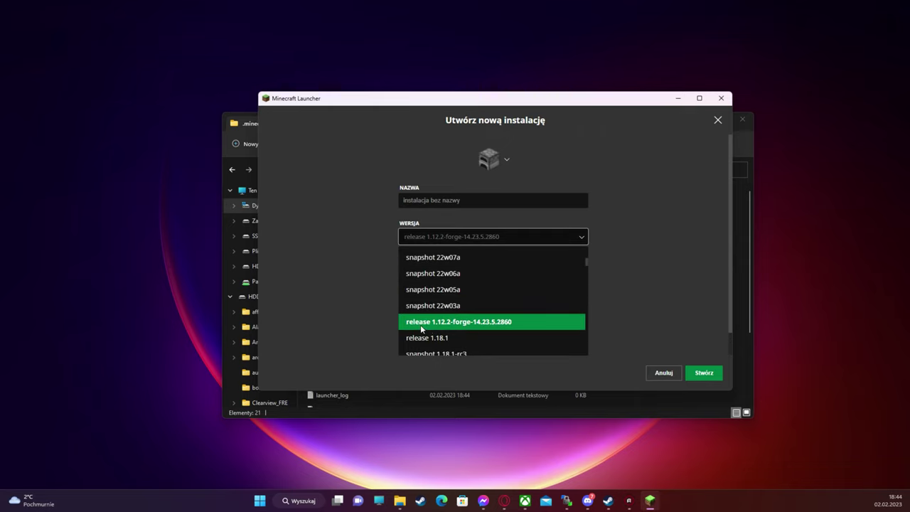
click(518, 320)
click(457, 203)
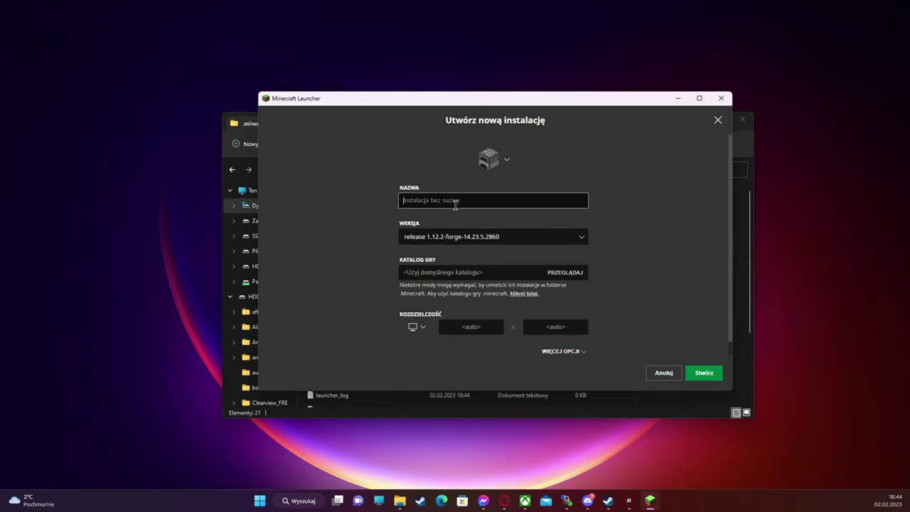
click(702, 373)
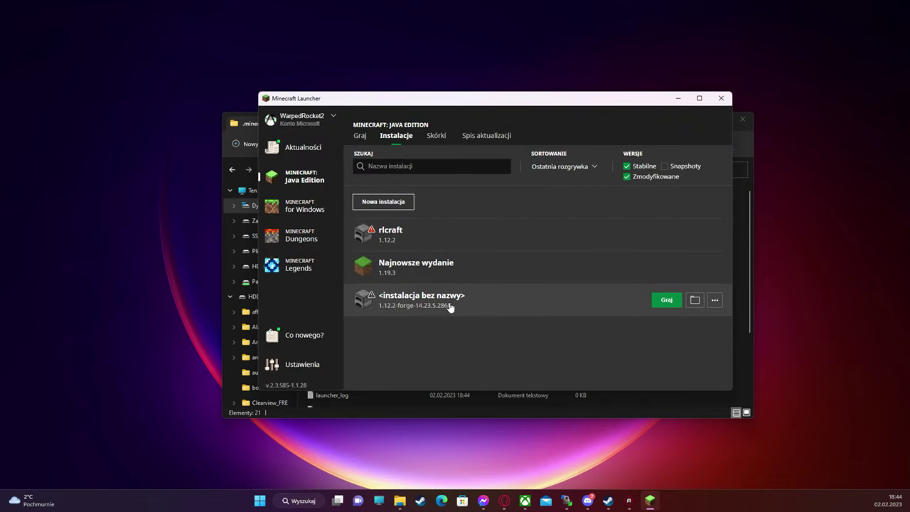
Step: Launch the unnamed Forge 1.12.2 installation, accepting the modified-installation risk and dismissing further warnings for it
click(664, 300)
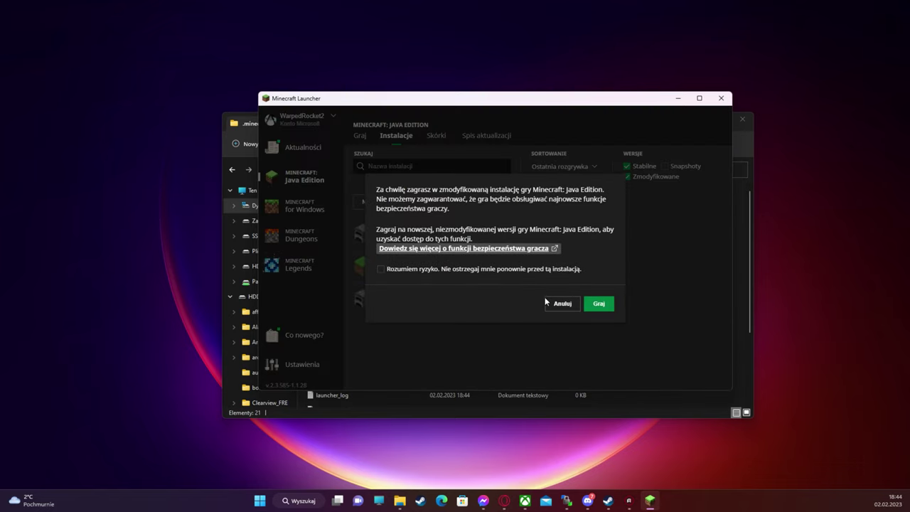
click(572, 270)
click(610, 305)
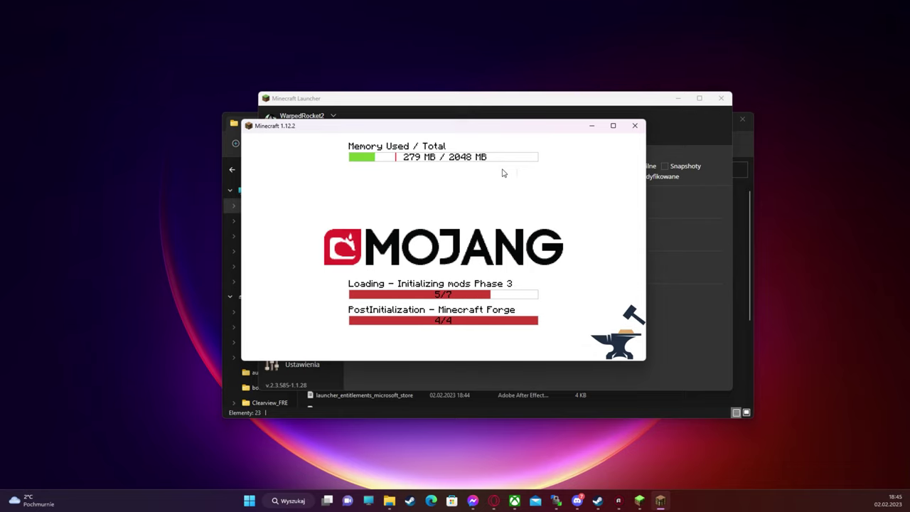
click(397, 252)
click(554, 343)
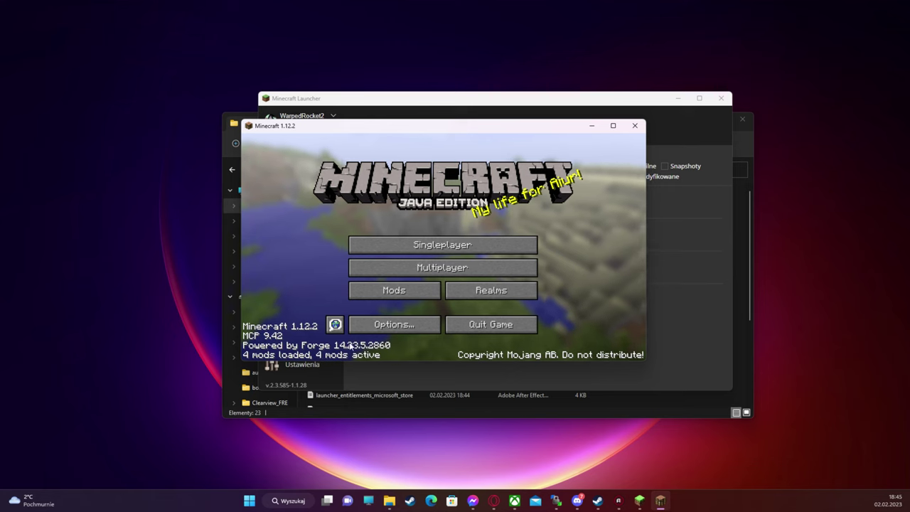
Step: Check the list of loaded mods from the game's main menu and return to the menu
click(417, 298)
scroll(324, 216, down, 2)
scroll(327, 224, up, 2)
click(485, 337)
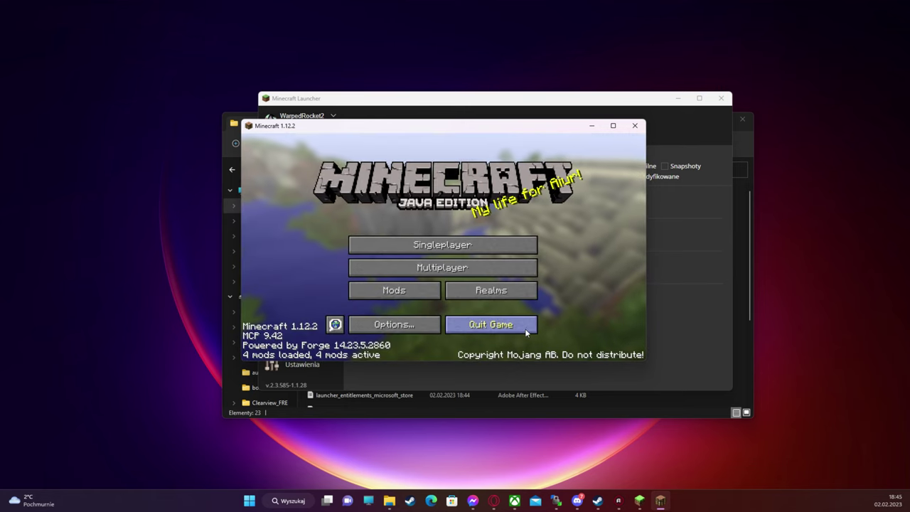
click(398, 291)
click(462, 331)
Step: Turn the game's music volume OFF in the sound options and quit the game
click(399, 324)
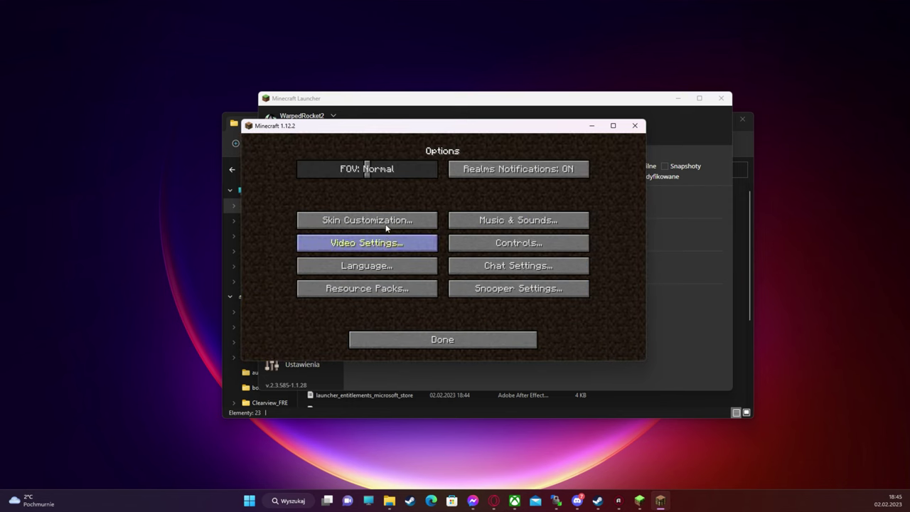
click(501, 220)
drag(408, 196, 299, 193)
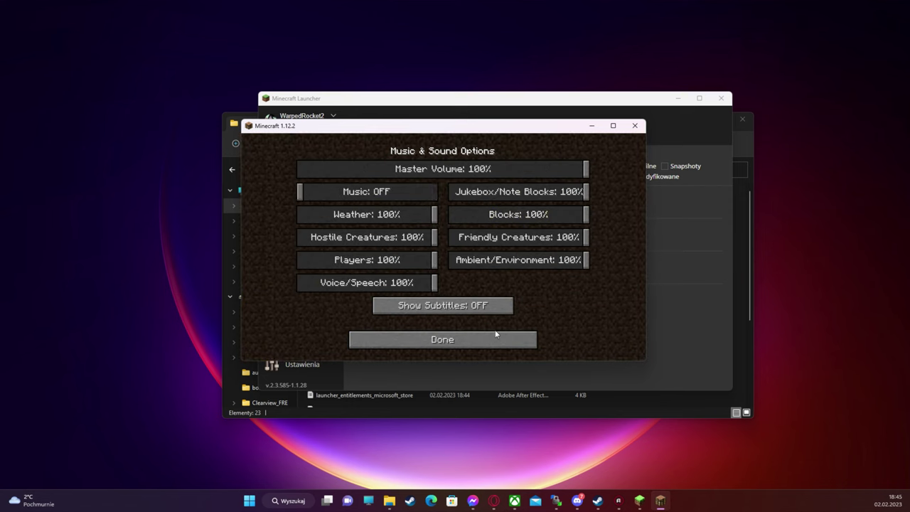
click(495, 334)
click(487, 340)
click(489, 322)
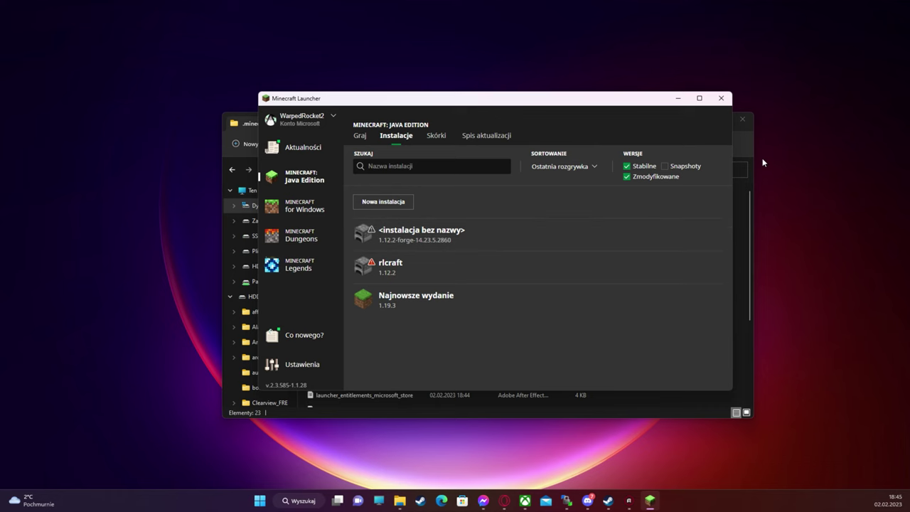
Step: Switch to File Explorer and look into the mods folder inside .minecraft, then return to .minecraft
click(749, 158)
right_click(661, 224)
click(397, 279)
double_click(397, 279)
click(233, 170)
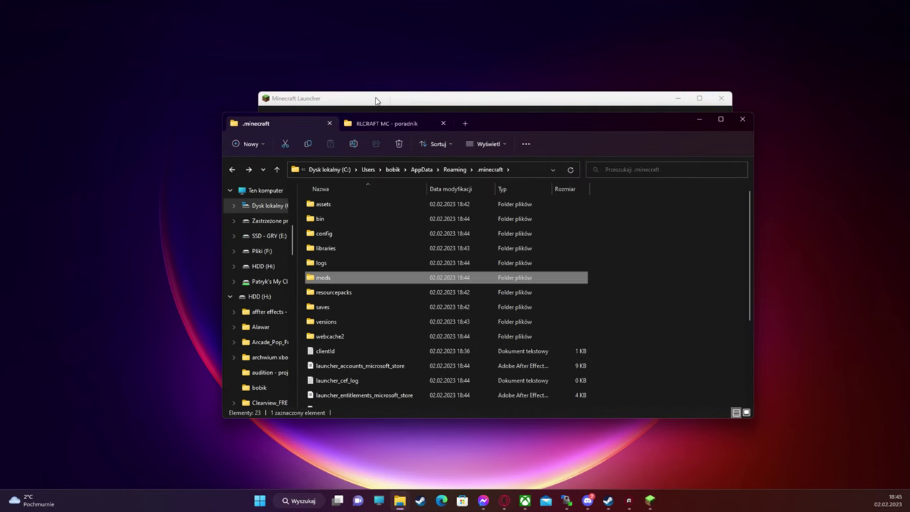
mouse_move(400, 501)
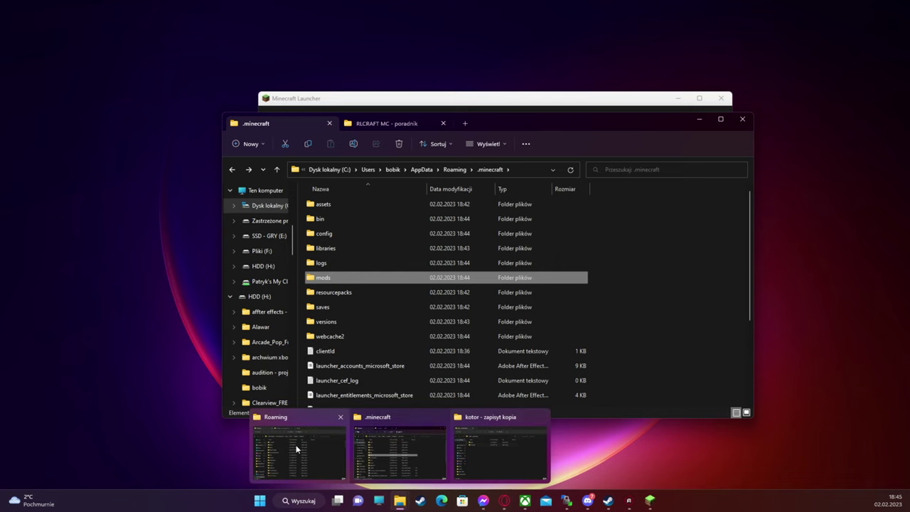
mouse_move(528, 447)
click(374, 455)
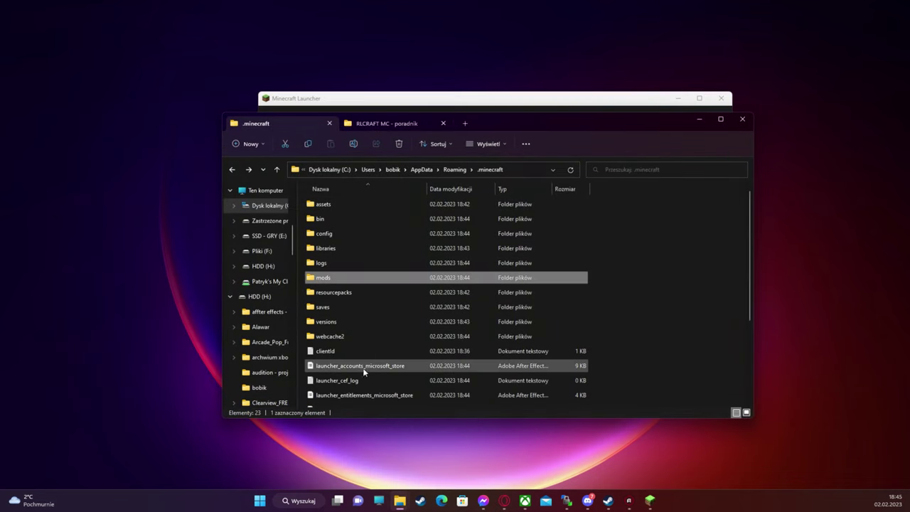
Step: Open the RLCraft Server Pack 1.12.2 Release v2.9.1c archive in the RLCRAFT MC - poradnik folder
click(380, 126)
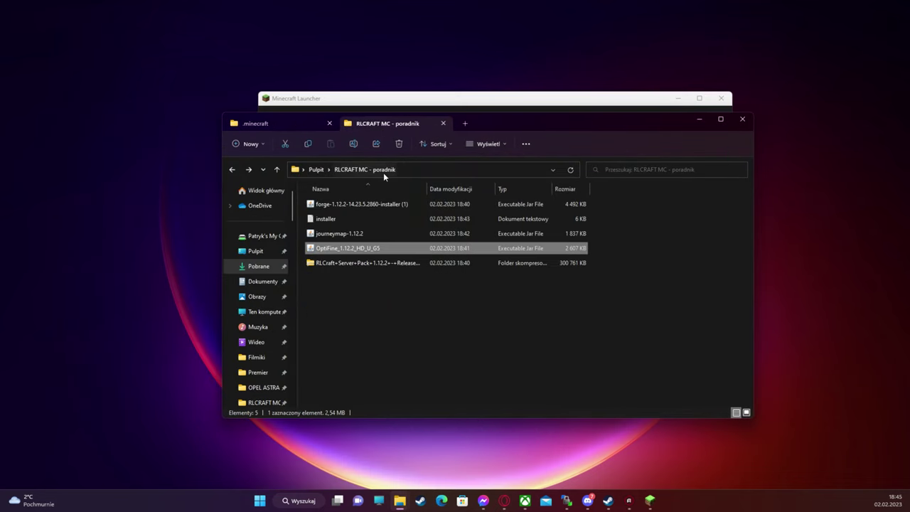
click(353, 264)
right_click(353, 266)
click(326, 262)
double_click(356, 268)
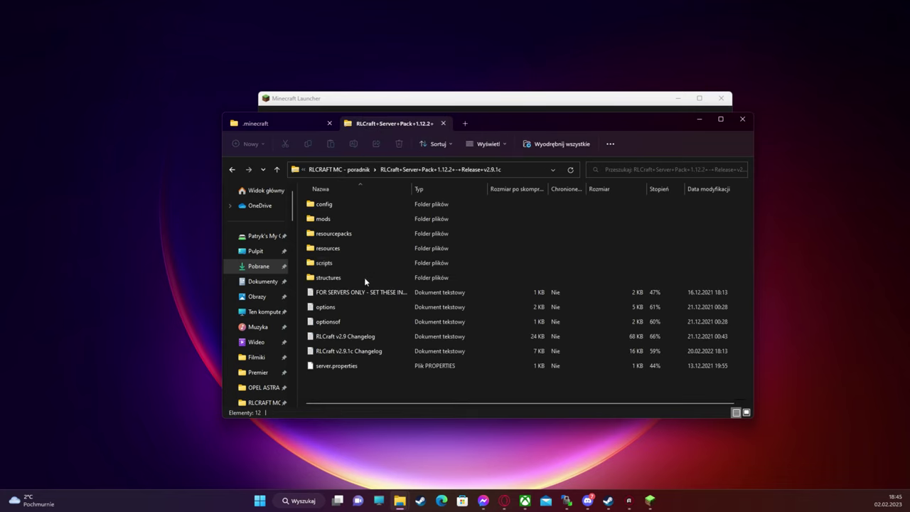
Step: Copy everything in the pack except the FOR SERVERS ONLY text file and server.properties into .minecraft, replacing the existing files
drag(314, 359, 349, 203)
ctrl+click(366, 290)
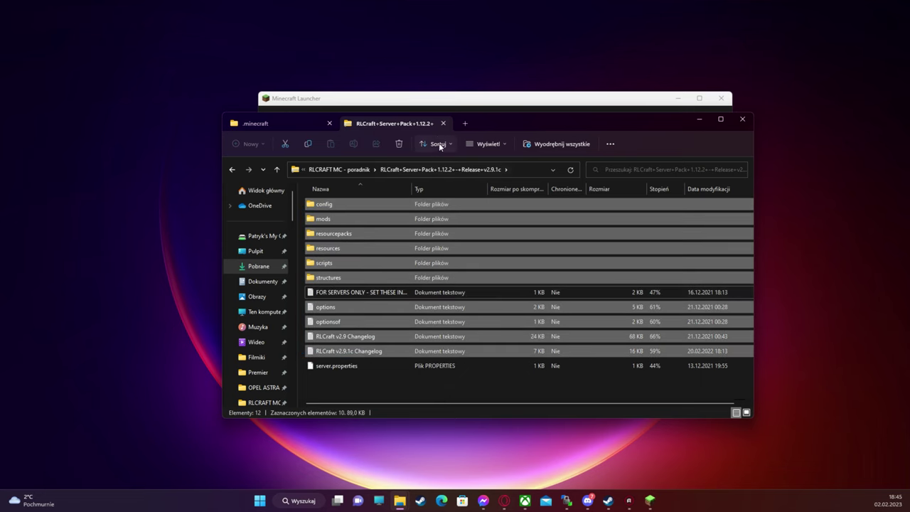
drag(475, 126, 551, 133)
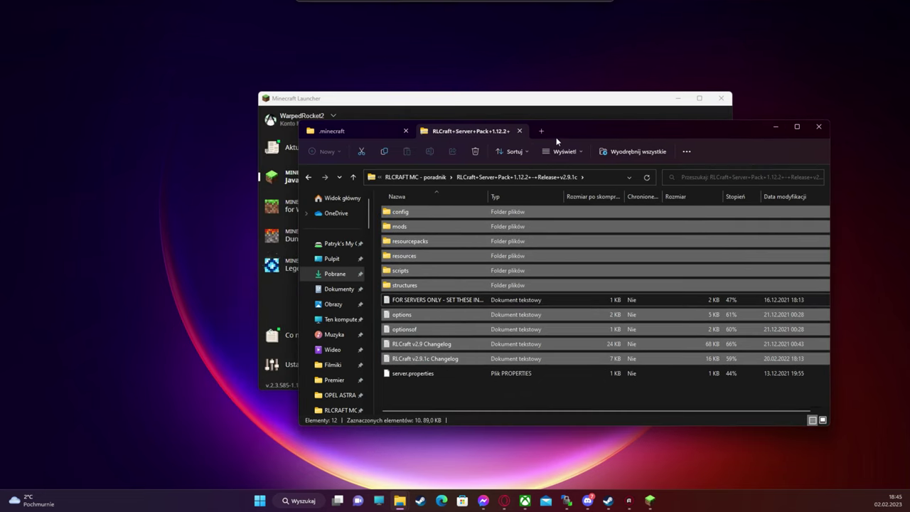
click(378, 132)
click(723, 278)
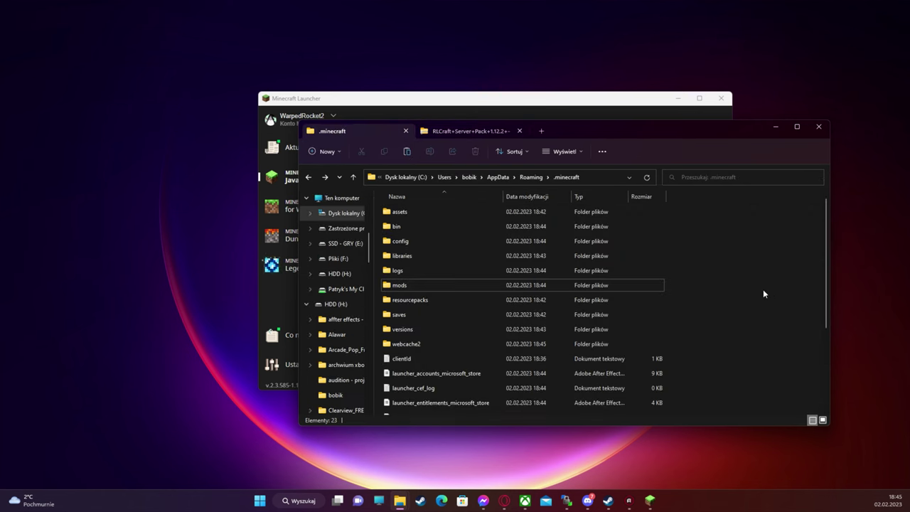
key(ctrl+v)
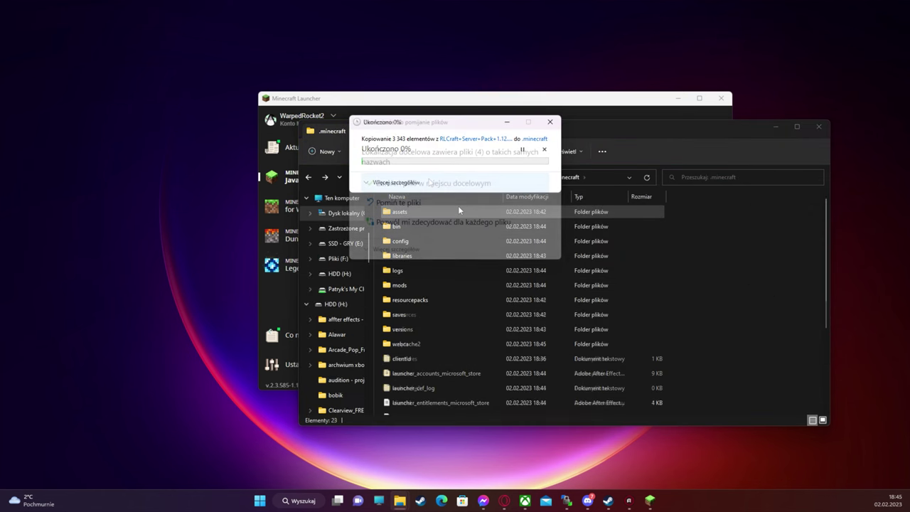
click(492, 183)
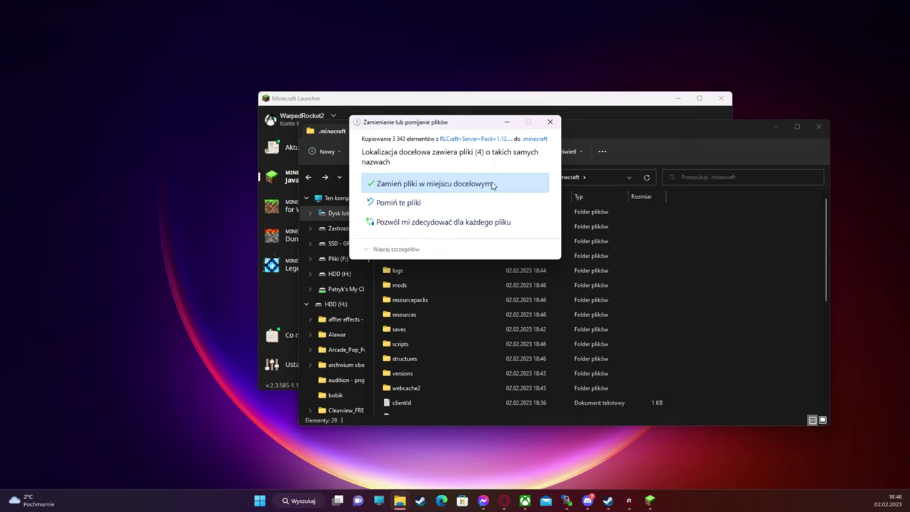
click(750, 270)
Step: Open the mods folder in .minecraft and look through the copied RLCraft mods
scroll(743, 270, down, 5)
scroll(722, 274, up, 5)
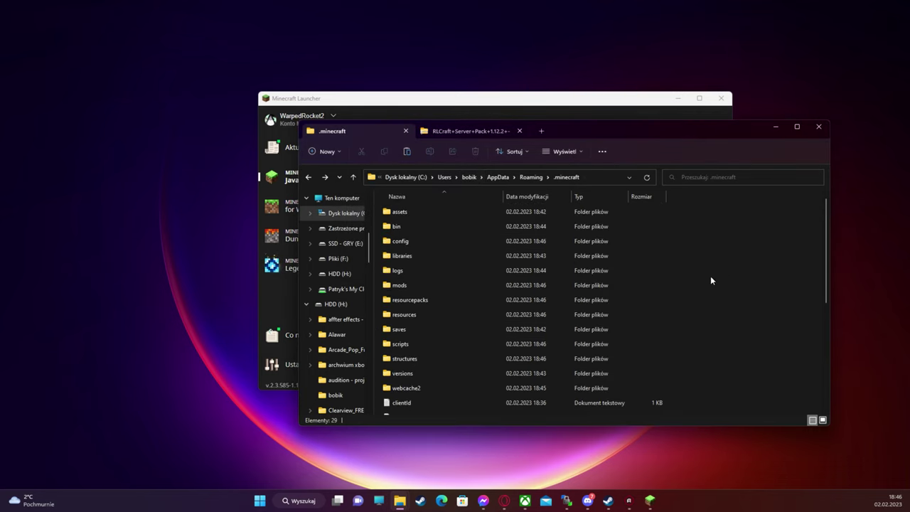
double_click(400, 285)
scroll(568, 251, down, 5)
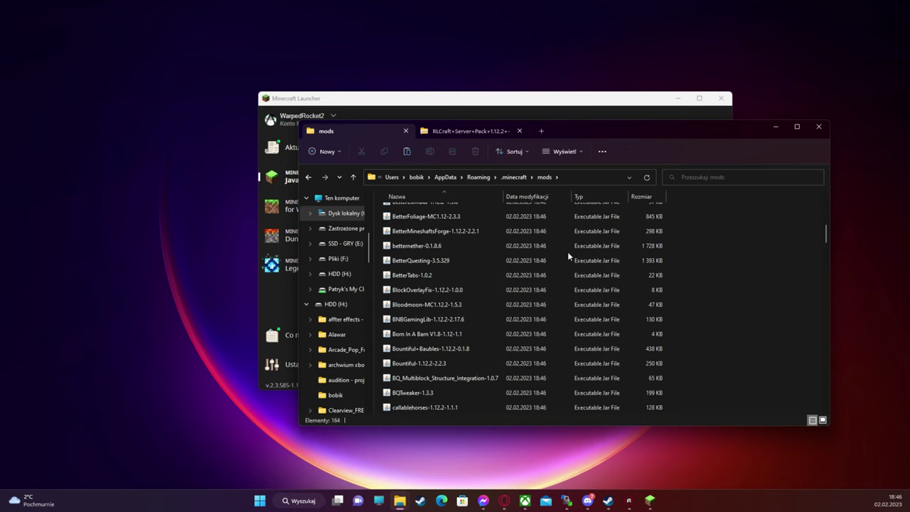
scroll(821, 238, down, 20)
mouse_move(398, 501)
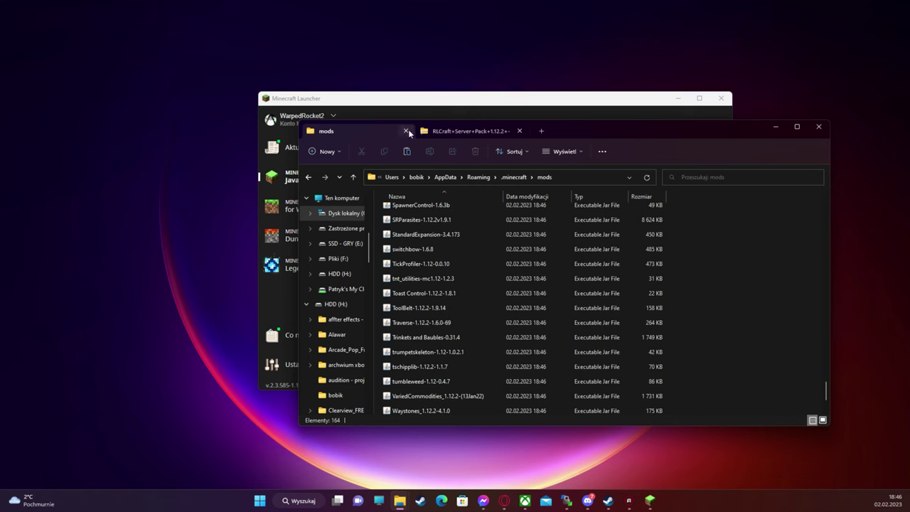
Step: Copy journeymap-1.12.2 and OptiFine_1.12.2_HD_U_G5 from RLCRAFT MC - poradnik into the mods folder and switch to the Minecraft Launcher
click(453, 136)
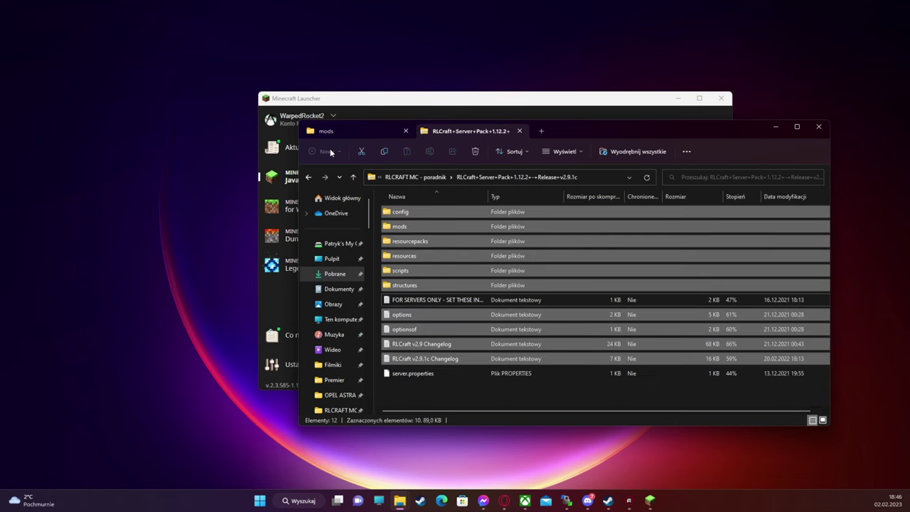
click(307, 177)
click(433, 256)
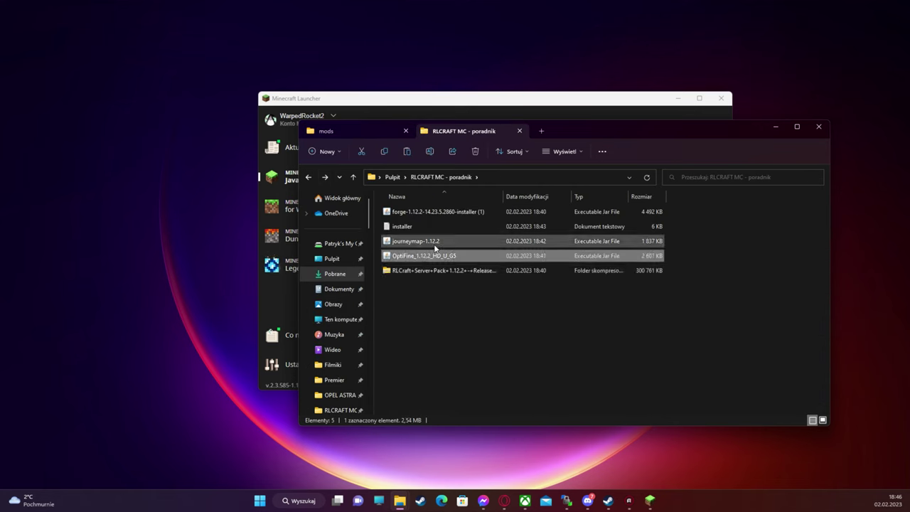
ctrl+click(435, 243)
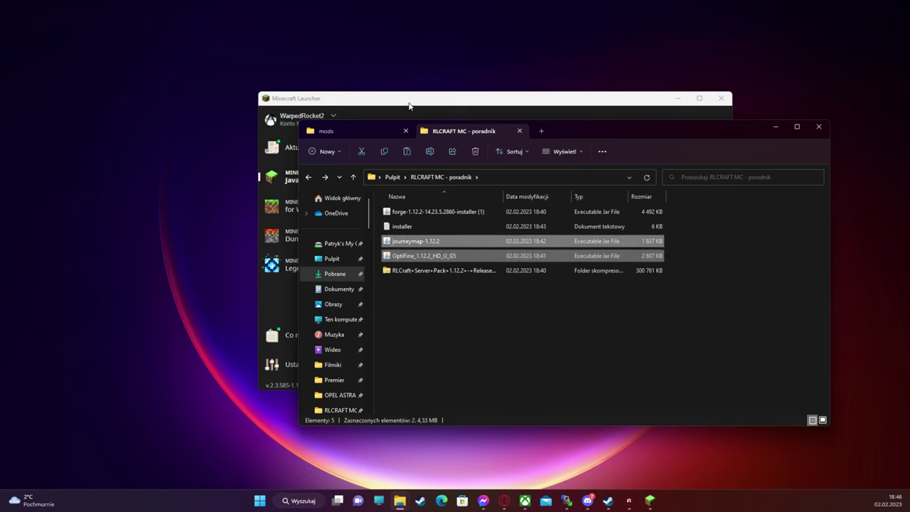
click(352, 128)
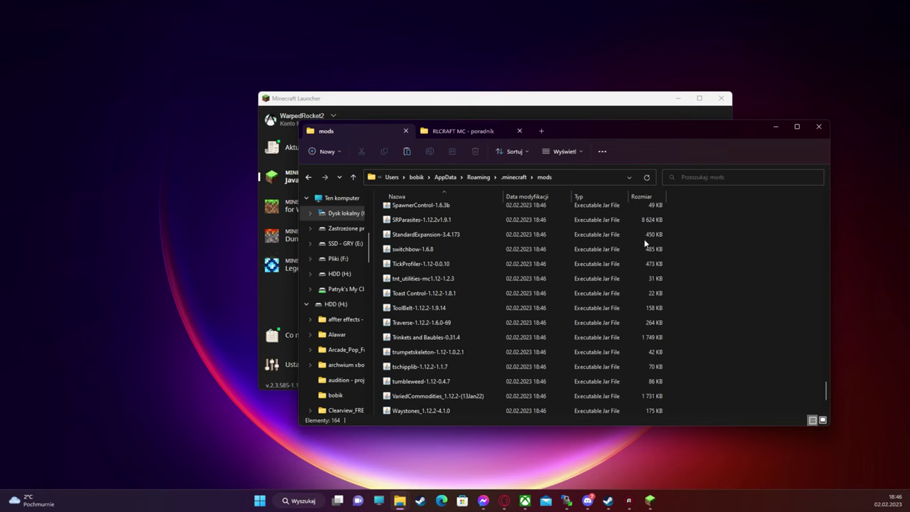
click(534, 112)
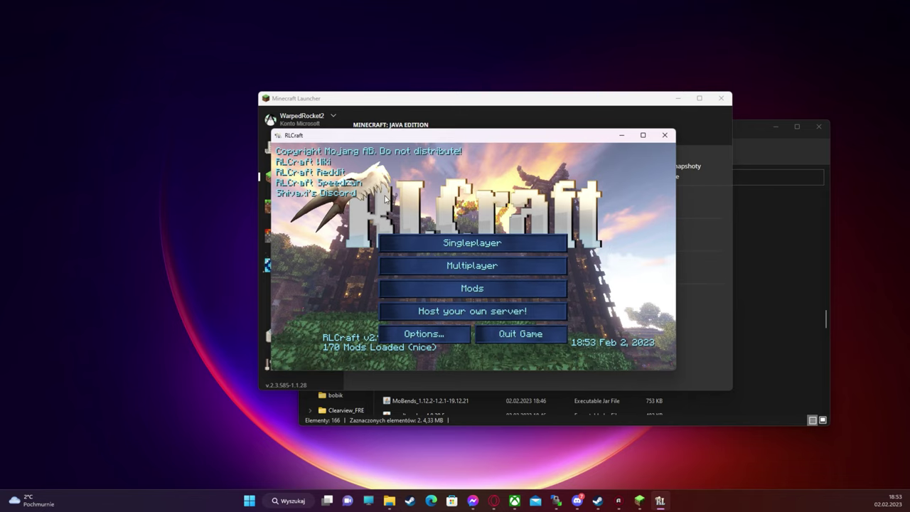
Step: Search the loaded mod list for "j", view the JourneyMap details and return to the title screen
click(471, 289)
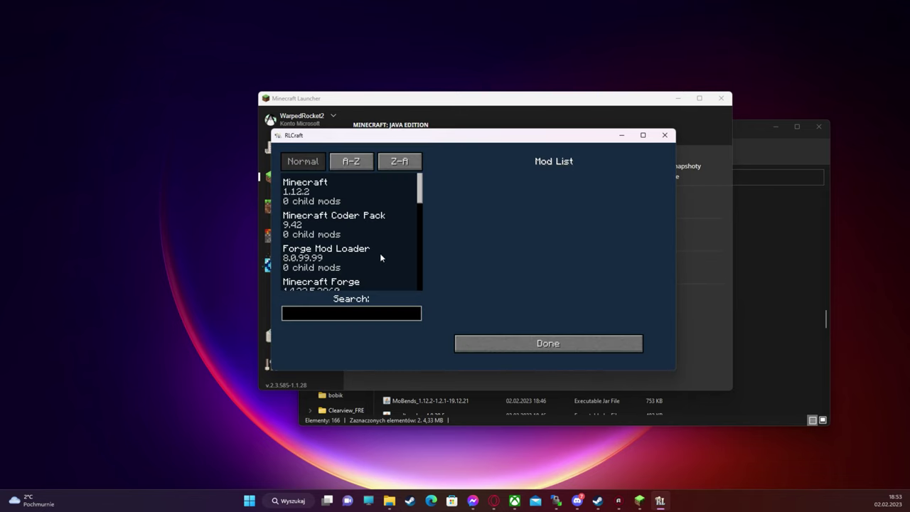
text(j)
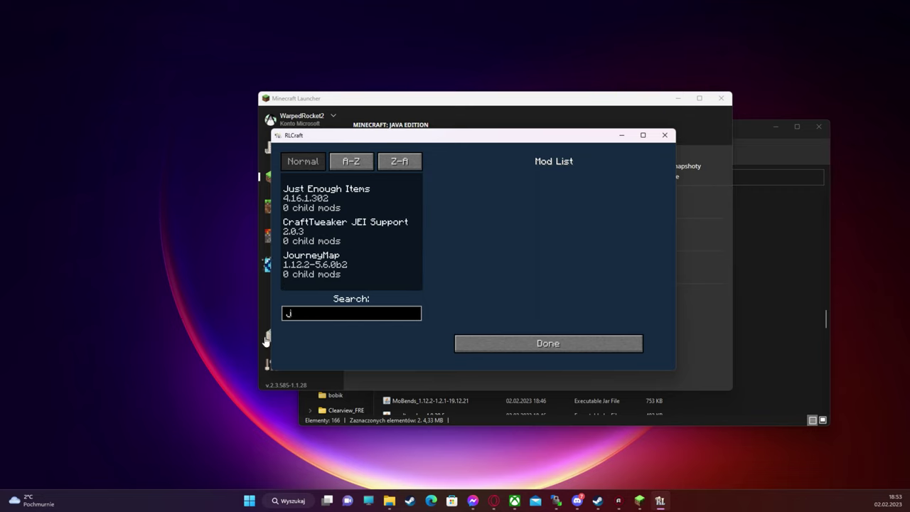
click(313, 264)
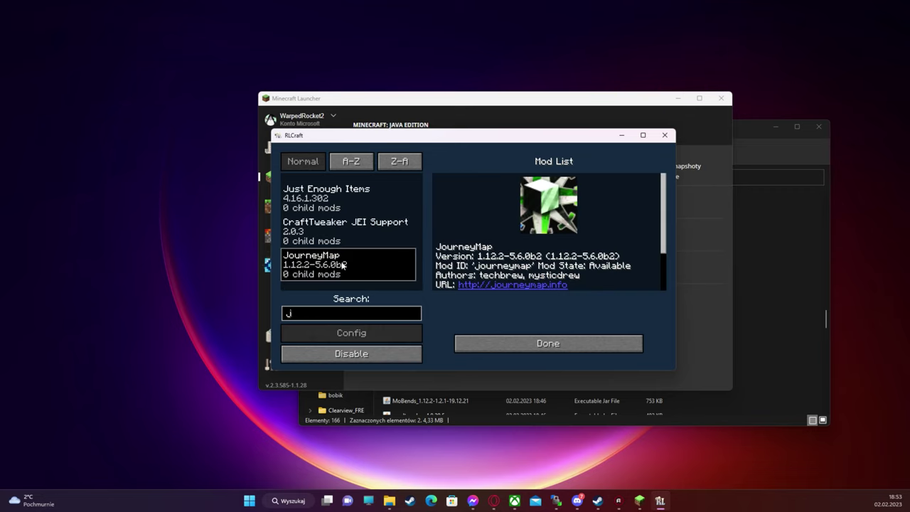
click(518, 347)
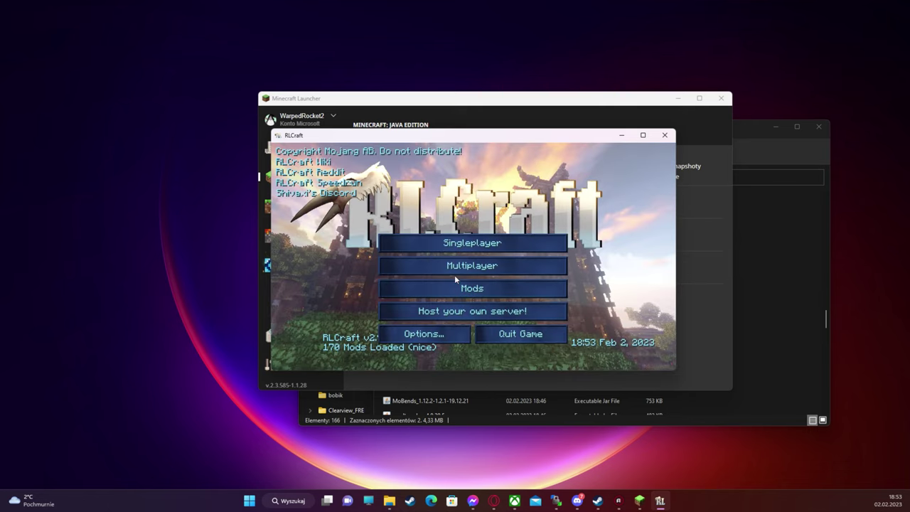
Step: Search the loaded mod list for "op", clear the search and return to the title screen
click(463, 292)
text(op)
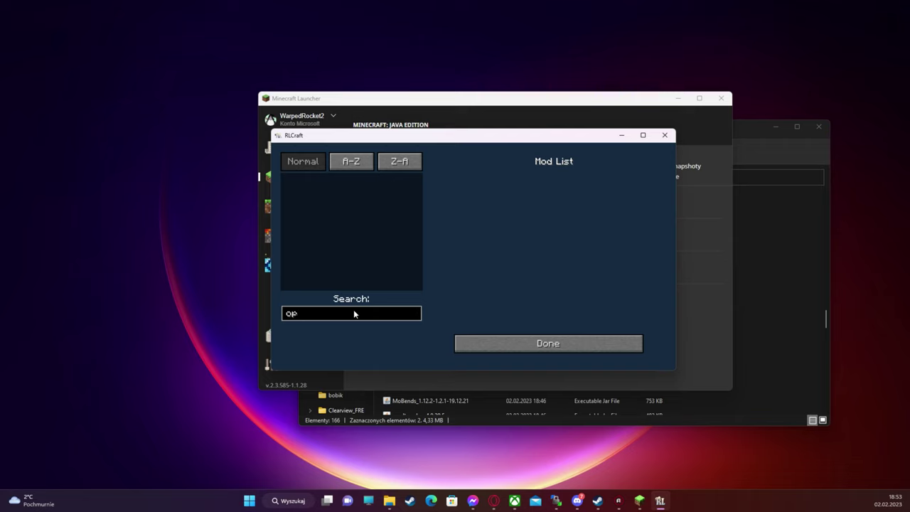
key(BackSpace)
key(BackSpace)
click(579, 347)
Step: Set the maximum framerate to Unlimited in the video settings, look at the shader options and return to the title screen
click(391, 333)
click(407, 254)
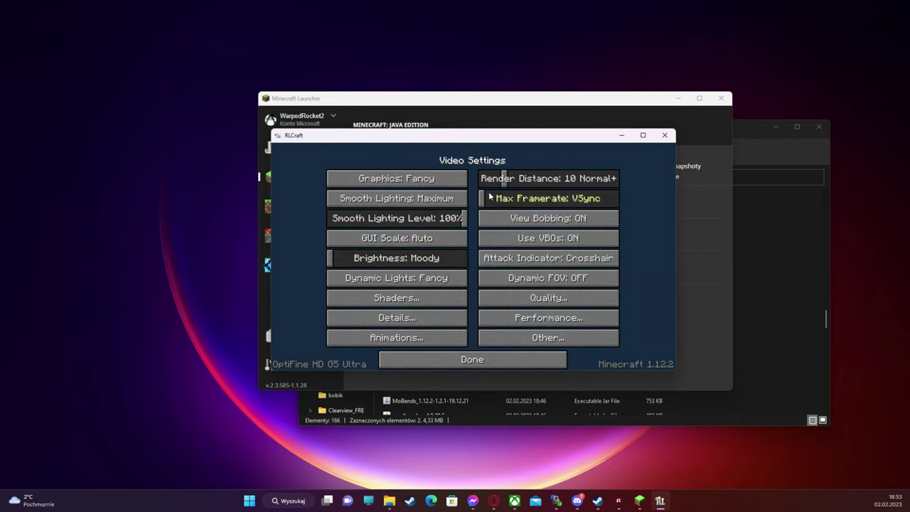
drag(490, 198, 633, 214)
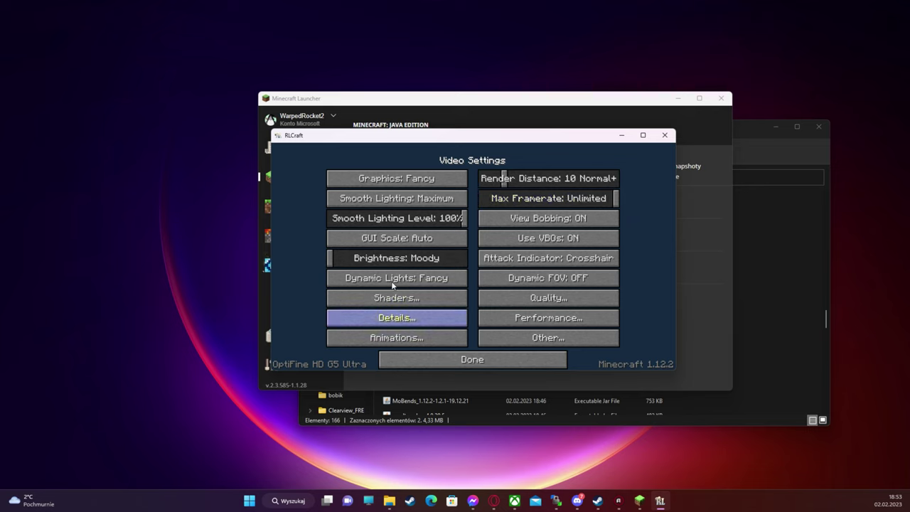
click(439, 300)
click(475, 357)
click(479, 359)
click(476, 350)
Step: Create a new singleplayer world and load into it
click(519, 220)
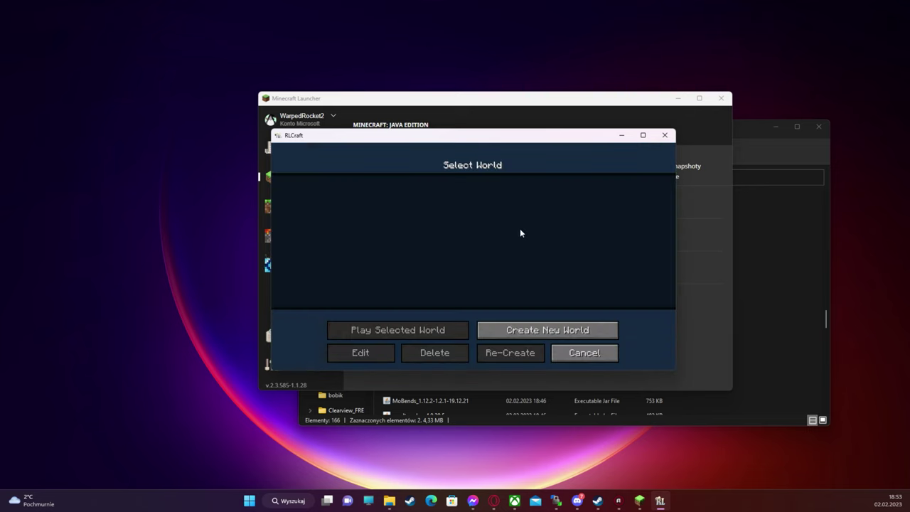
click(545, 330)
click(474, 264)
click(430, 351)
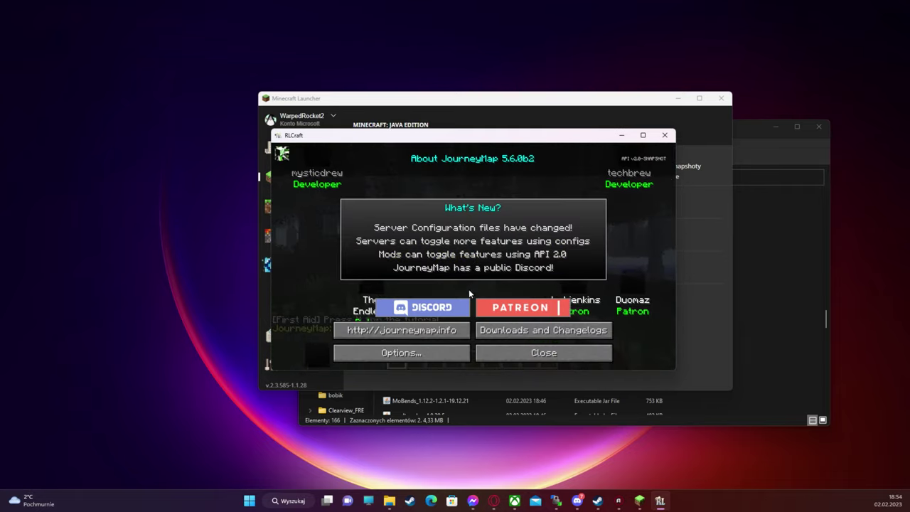
Step: Dismiss the About JourneyMap screen, view the fullscreen map and return to the game world
click(549, 360)
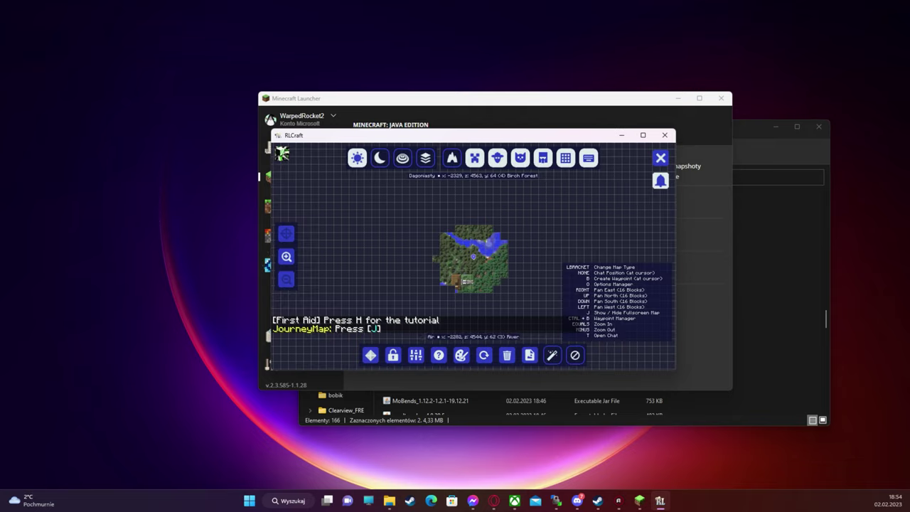
key(Escape)
key(w)
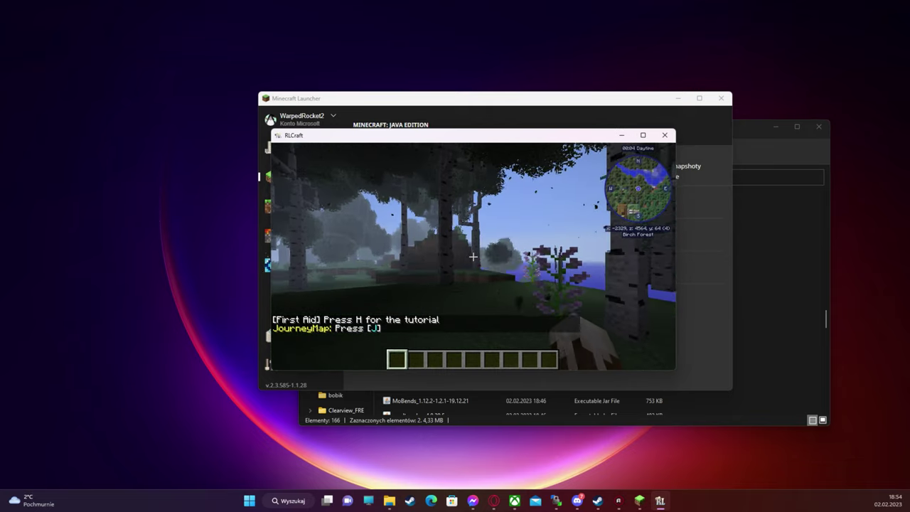
Step: Save and quit the world to the title screen and close the RLCraft game
key(Escape)
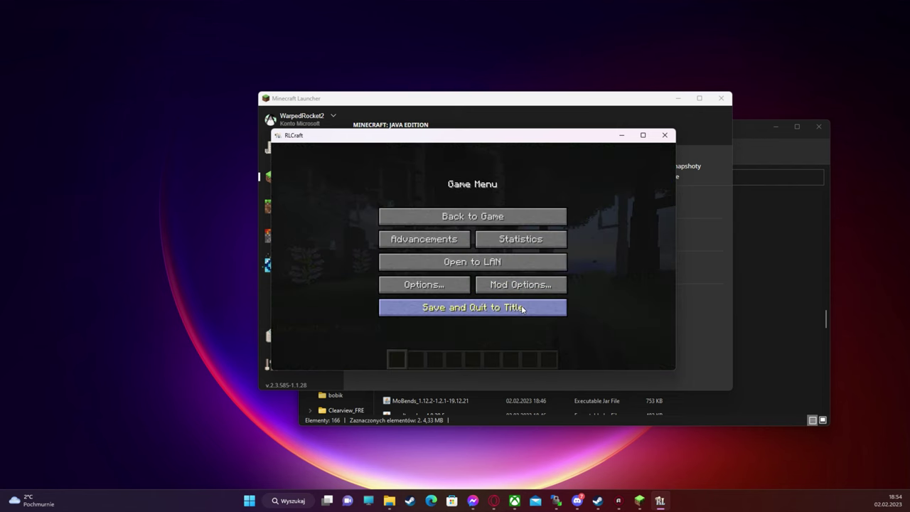
click(471, 306)
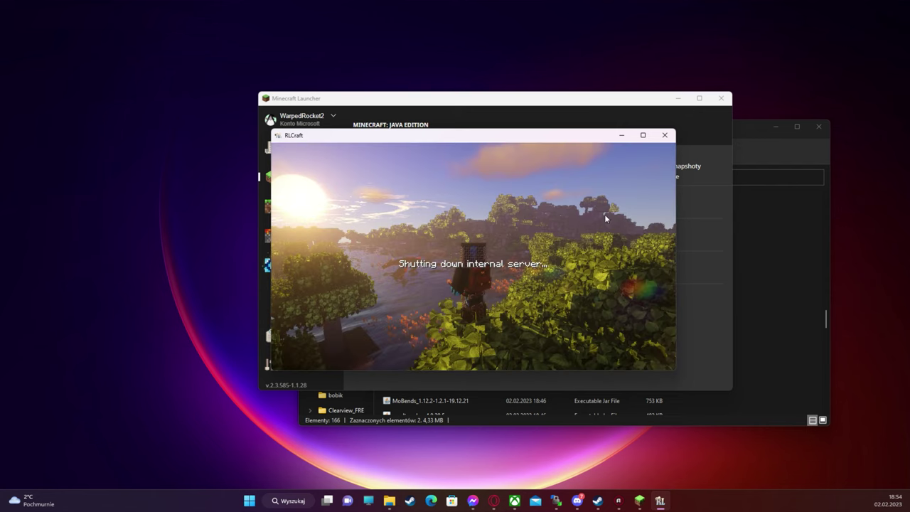
click(661, 135)
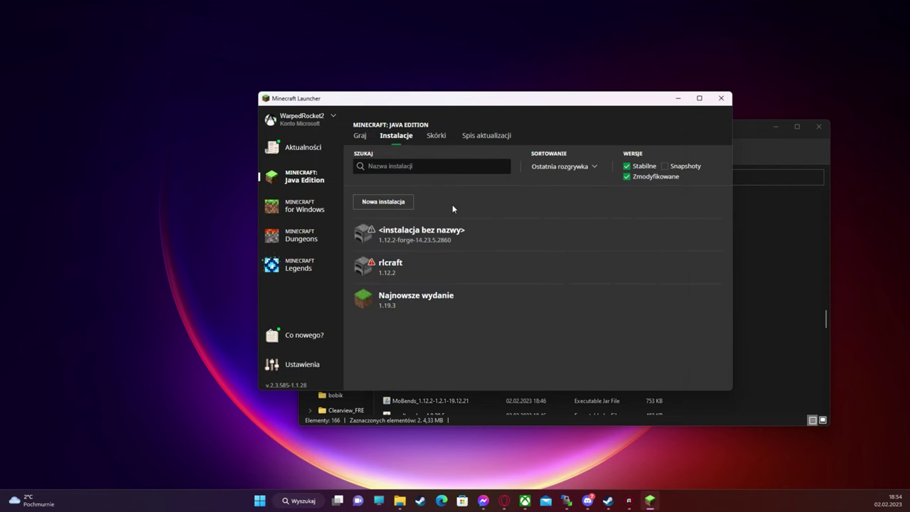
Step: Edit the 1.12.2-forge-14.23.5.2860 installation so its JVM arguments start with -Xmx12G, and save it
click(361, 137)
click(396, 136)
click(714, 234)
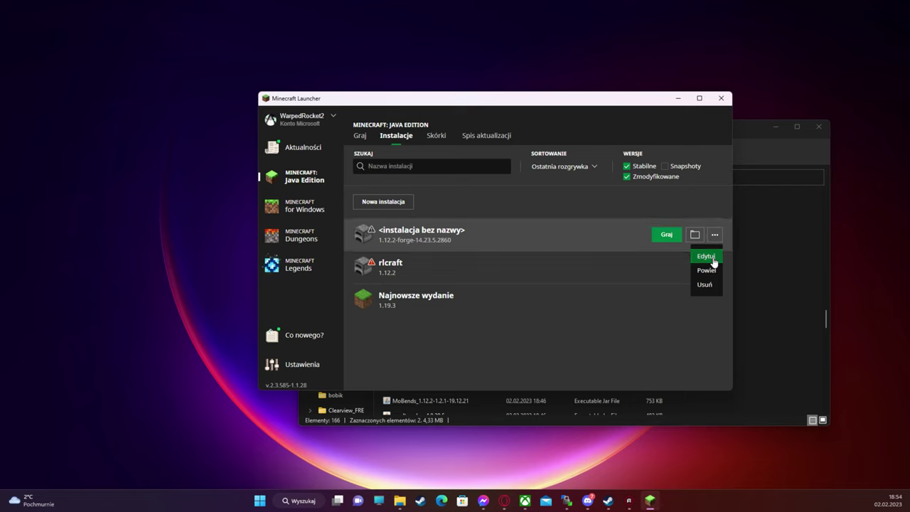
click(714, 263)
click(580, 352)
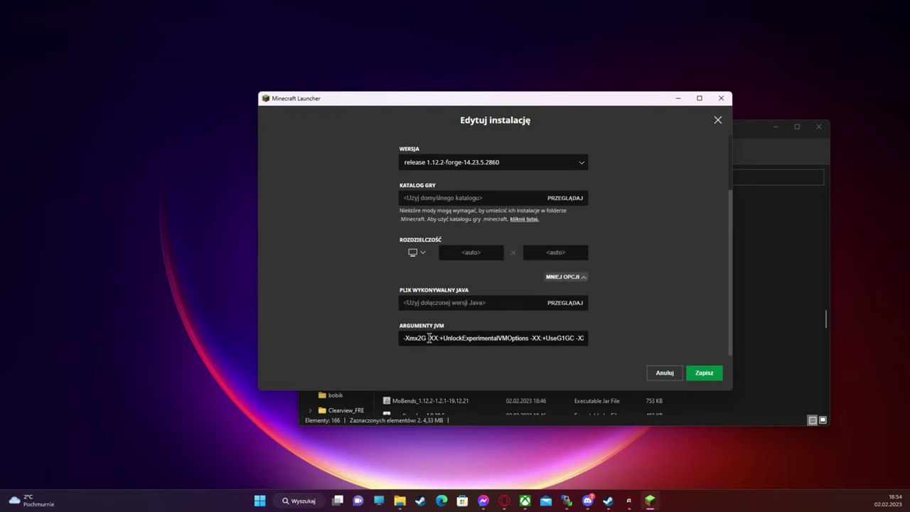
click(420, 337)
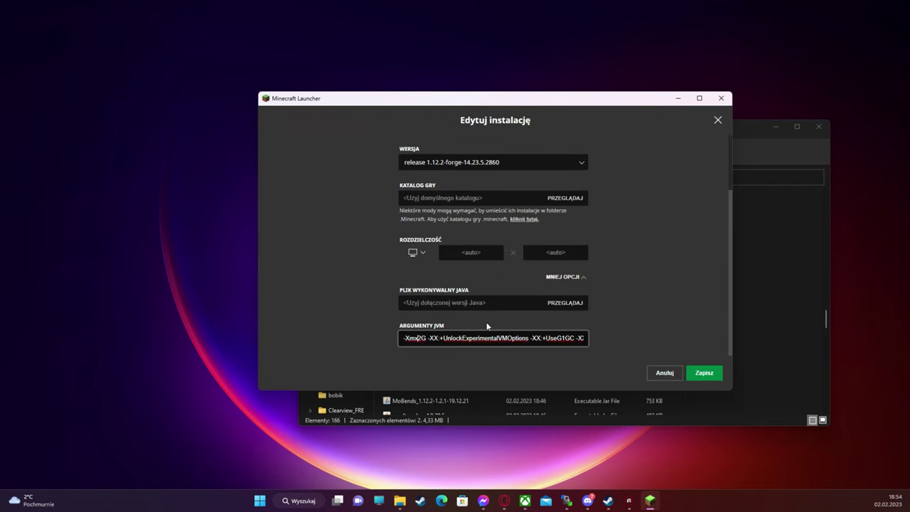
text(1)
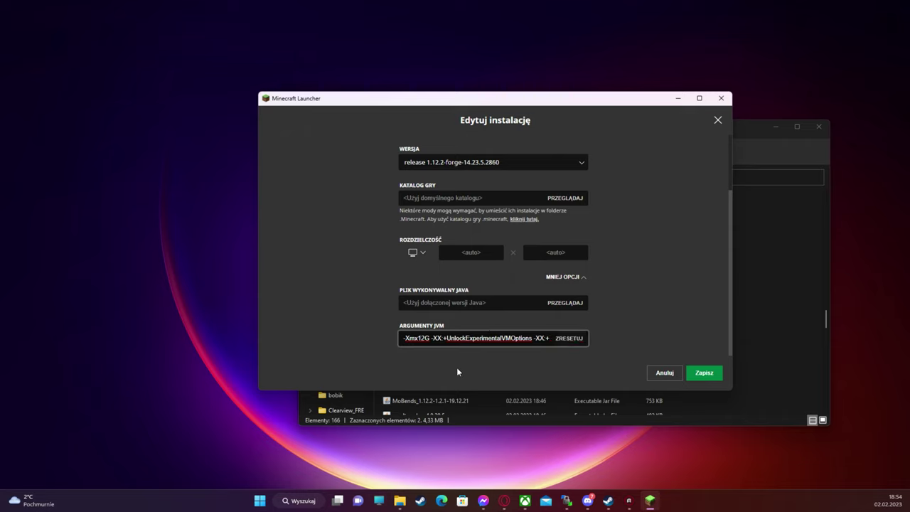
click(709, 377)
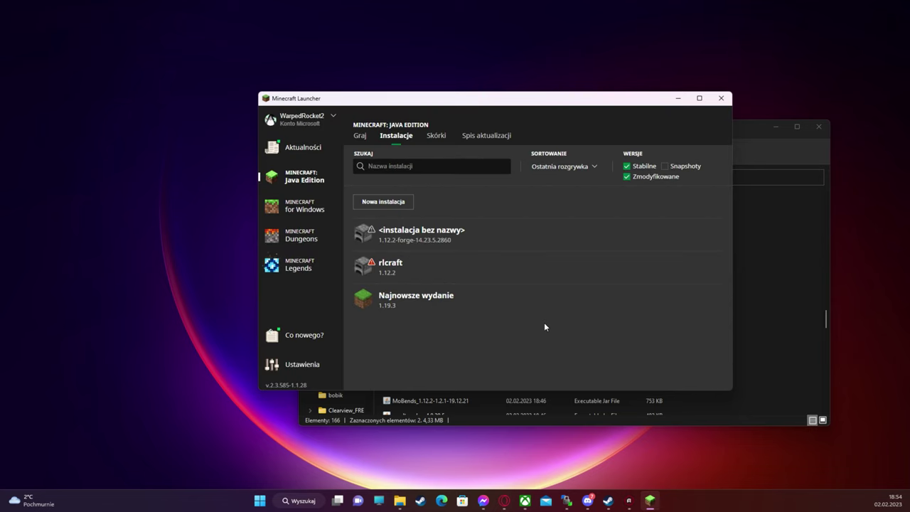
Step: Show the launcher's play page with the Forge installation selected and close the Minecraft Launcher
click(360, 135)
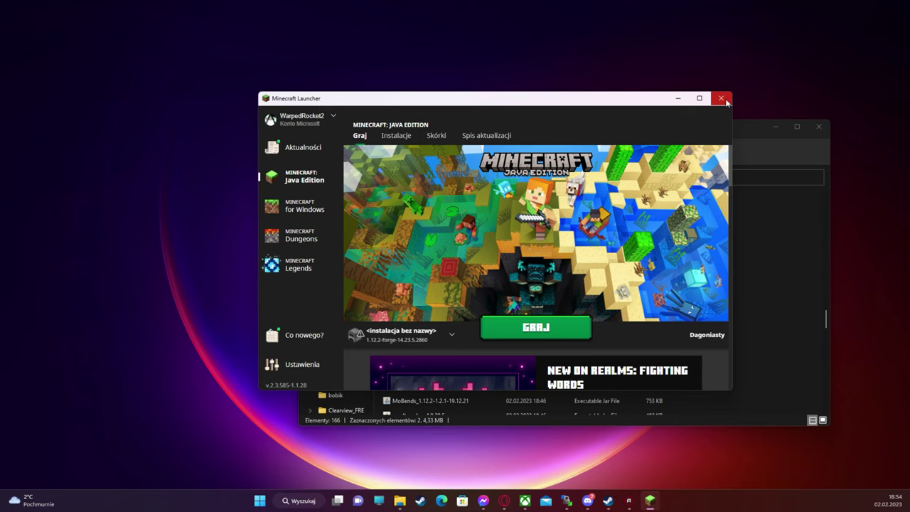
click(721, 101)
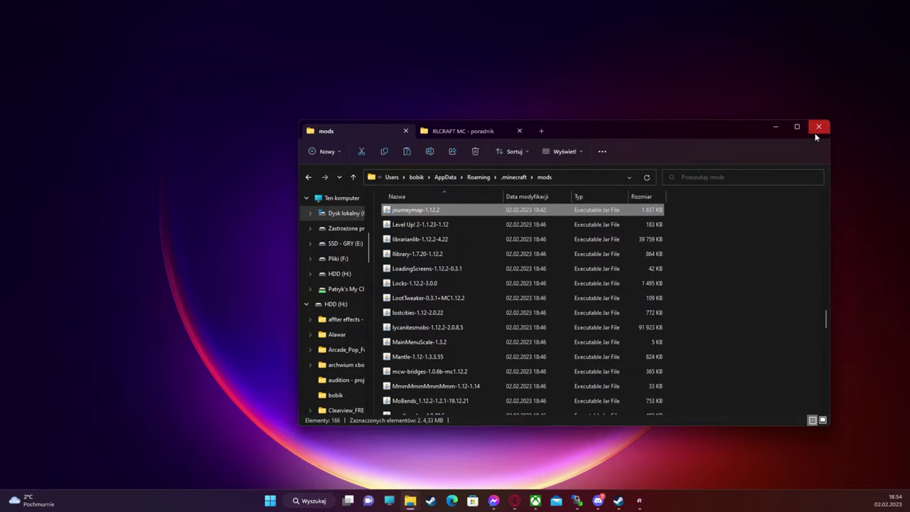